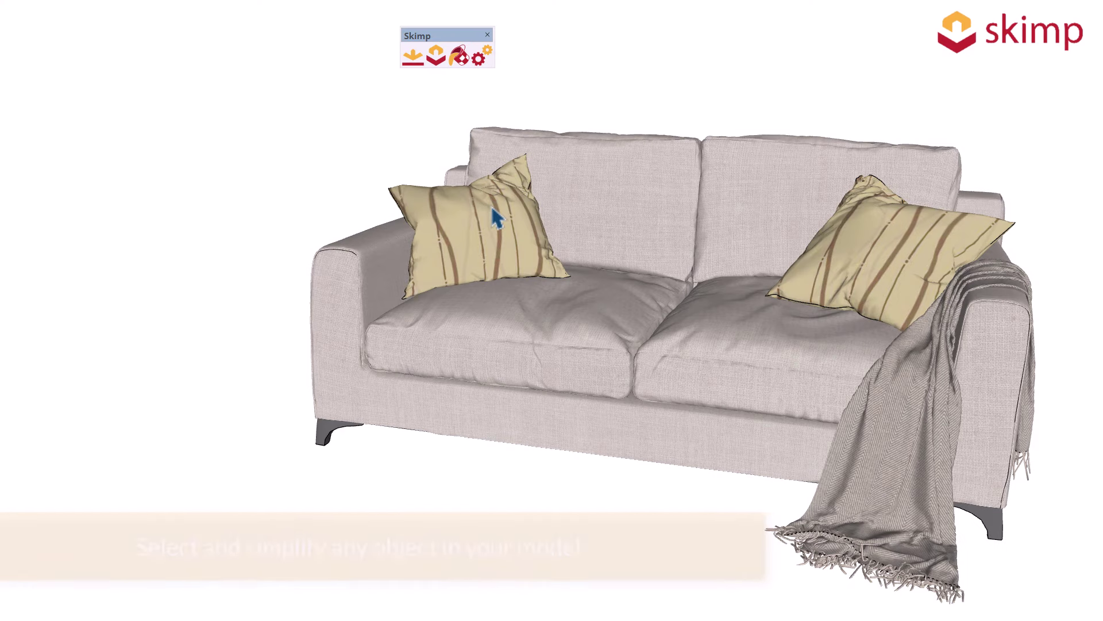
Select both striped pillows and the throw blanket, then start a Skimp simplification.
click(527, 233)
ctrl+click(872, 297)
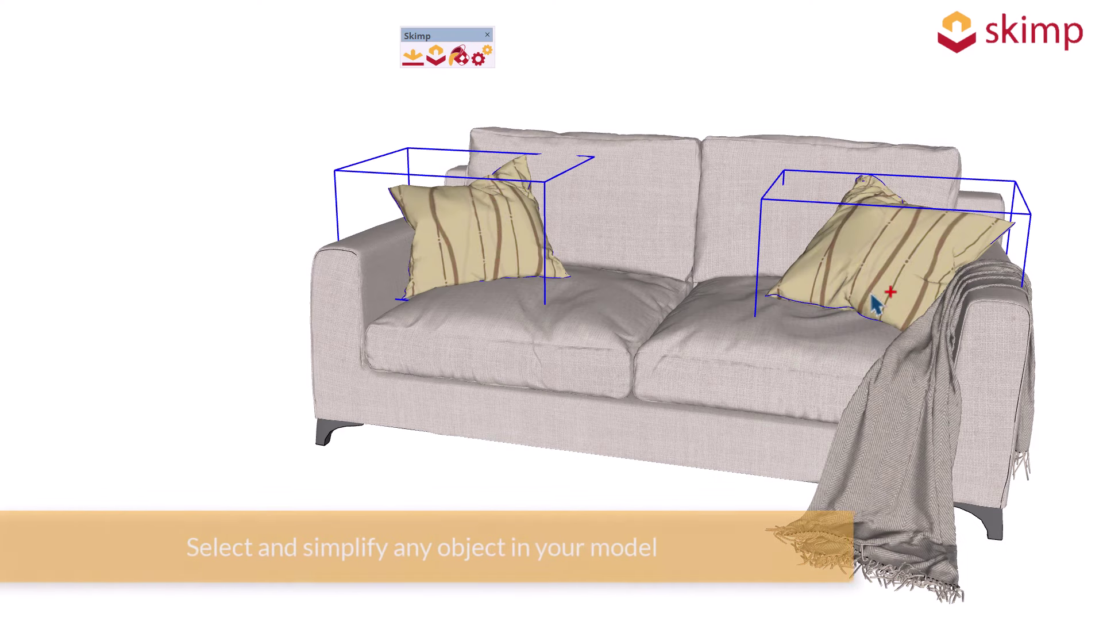
ctrl+click(906, 412)
click(432, 57)
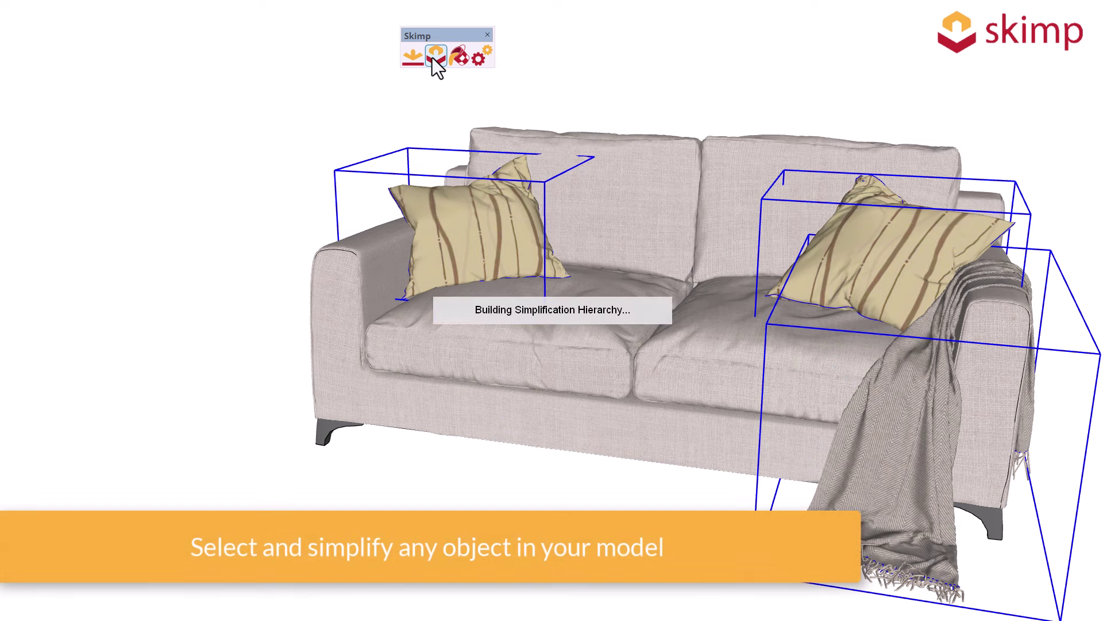
Show edges, cut the pillows and blanket to 14.6% (about 11,356 faces), and replace them.
click(87, 362)
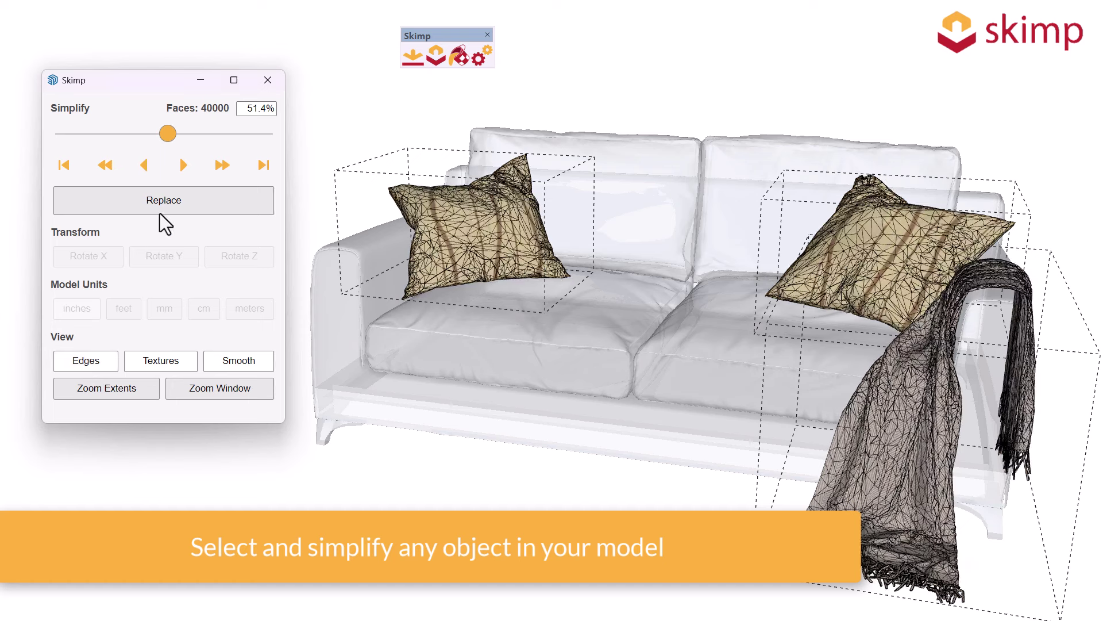
mouse_move(167, 132)
mouse_down()
mouse_move(257, 141)
mouse_move(247, 142)
mouse_up()
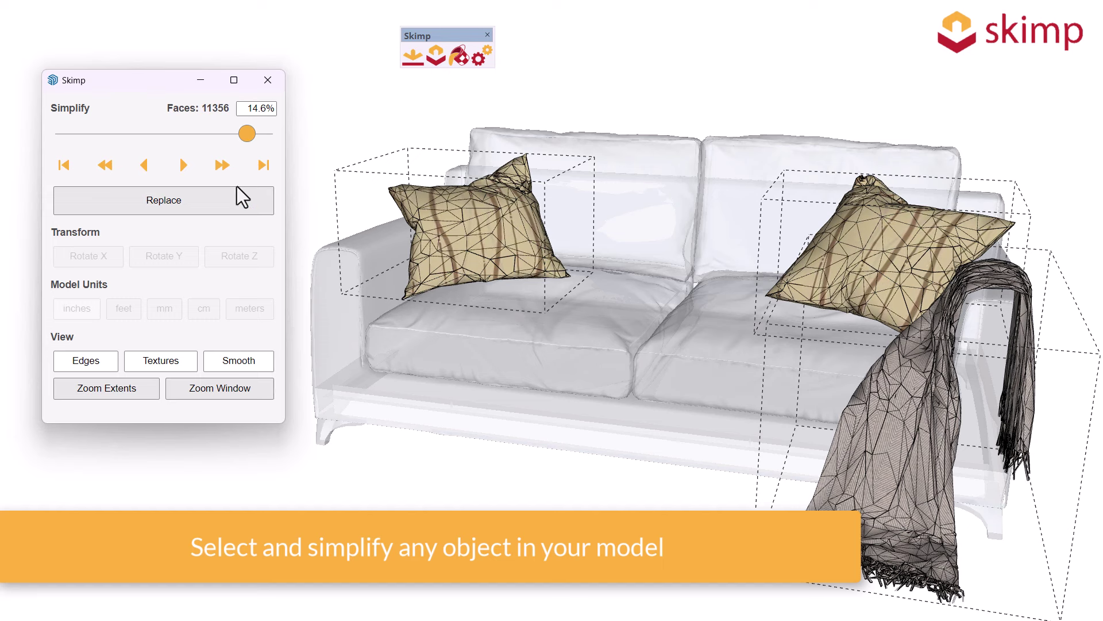
click(237, 206)
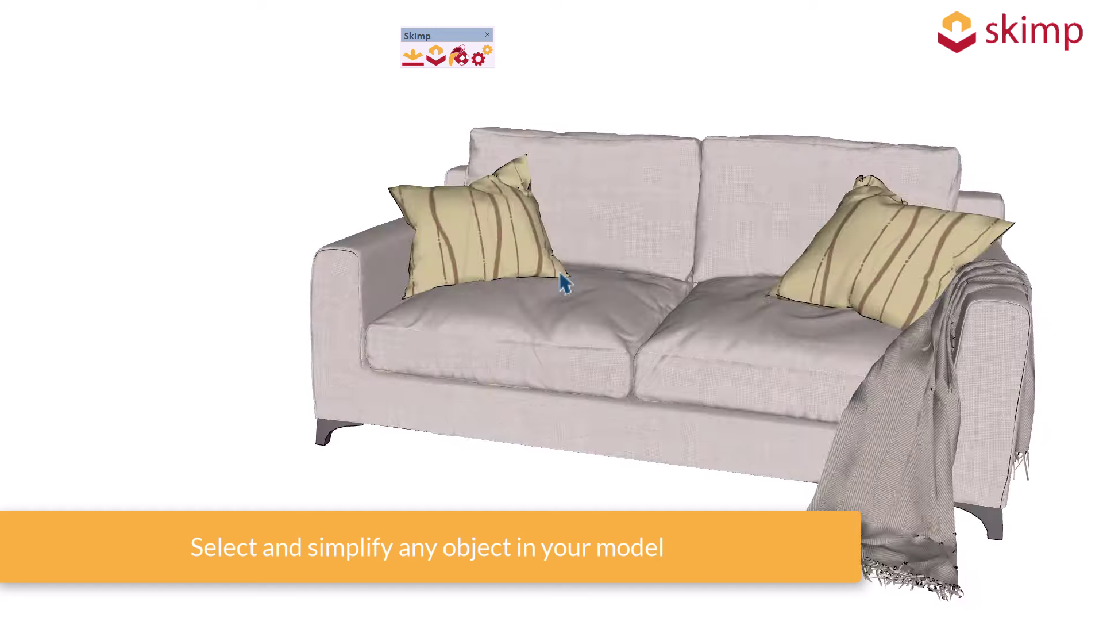
Replace the four seat and back cushions with 2.8% meshes of 2,390 faces.
mouse_move(563, 282)
middle_down()
mouse_move(714, 266)
mouse_move(801, 279)
mouse_move(843, 316)
mouse_move(733, 332)
middle_up()
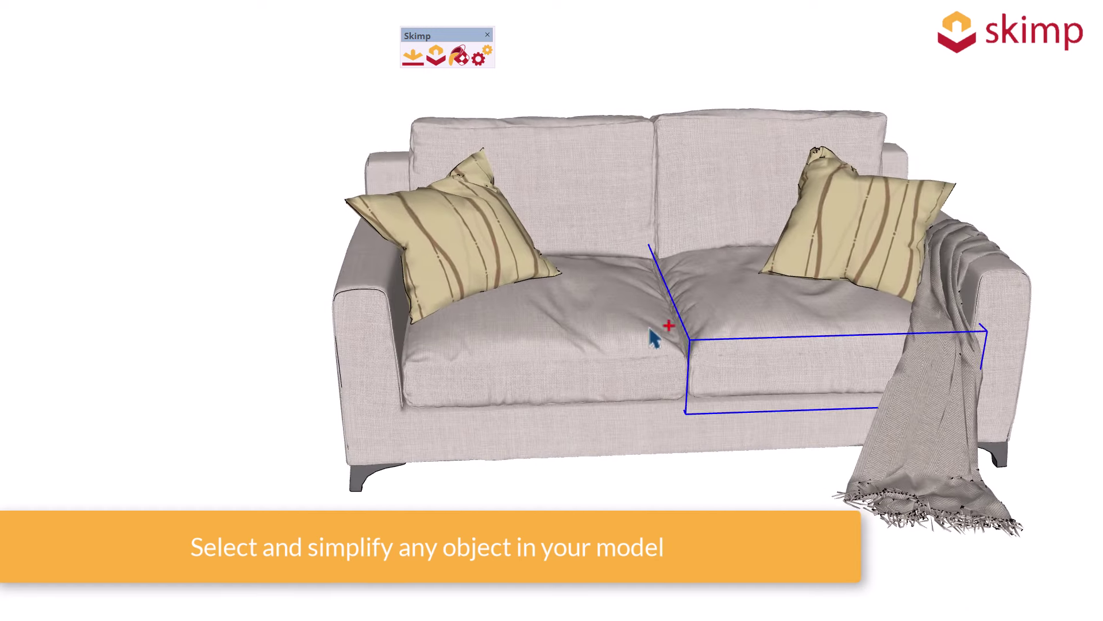
ctrl+click(612, 237)
ctrl+click(681, 222)
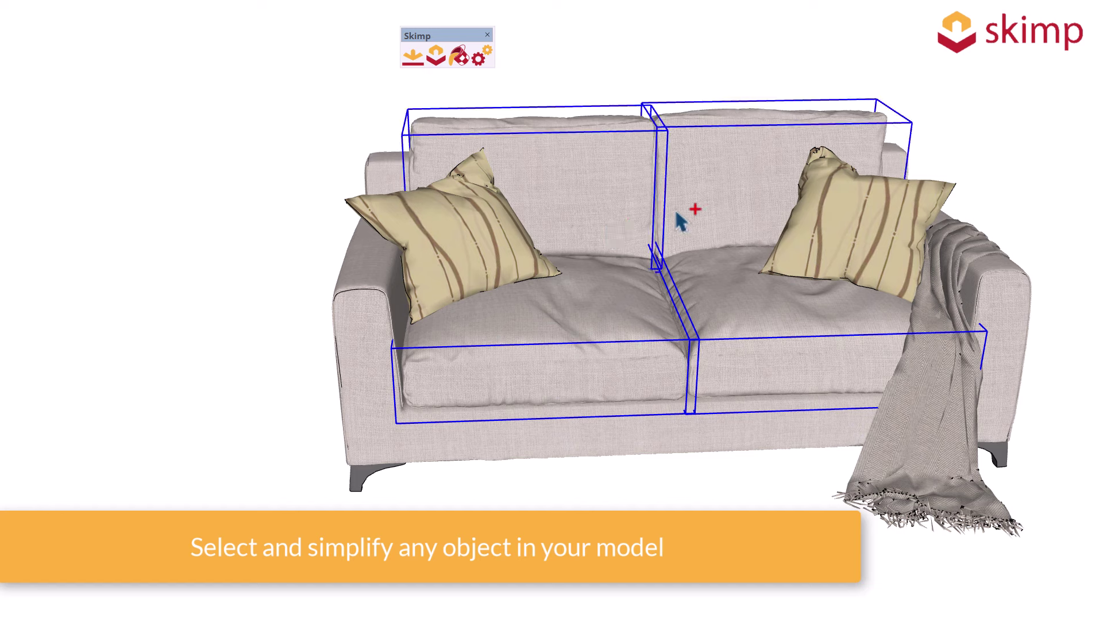
click(432, 60)
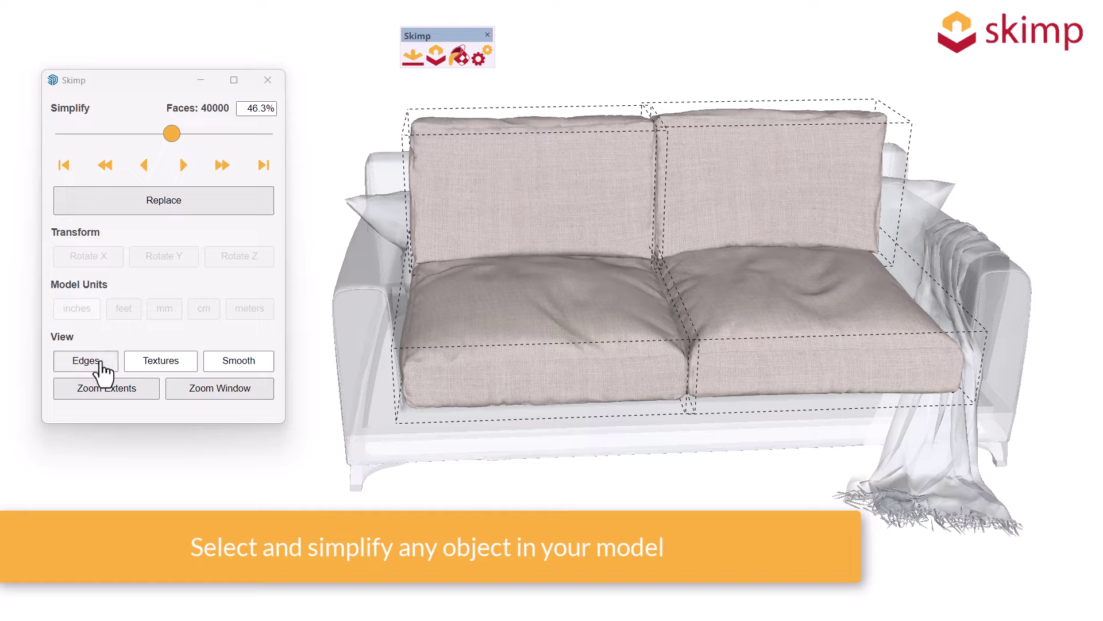
click(105, 368)
drag(173, 135, 260, 137)
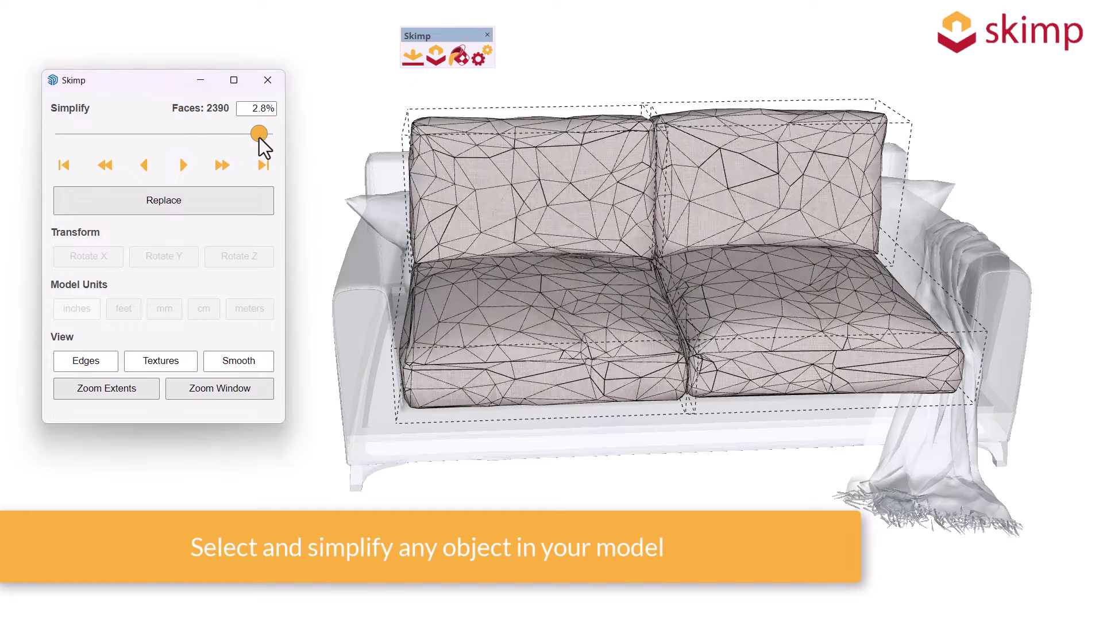
click(226, 202)
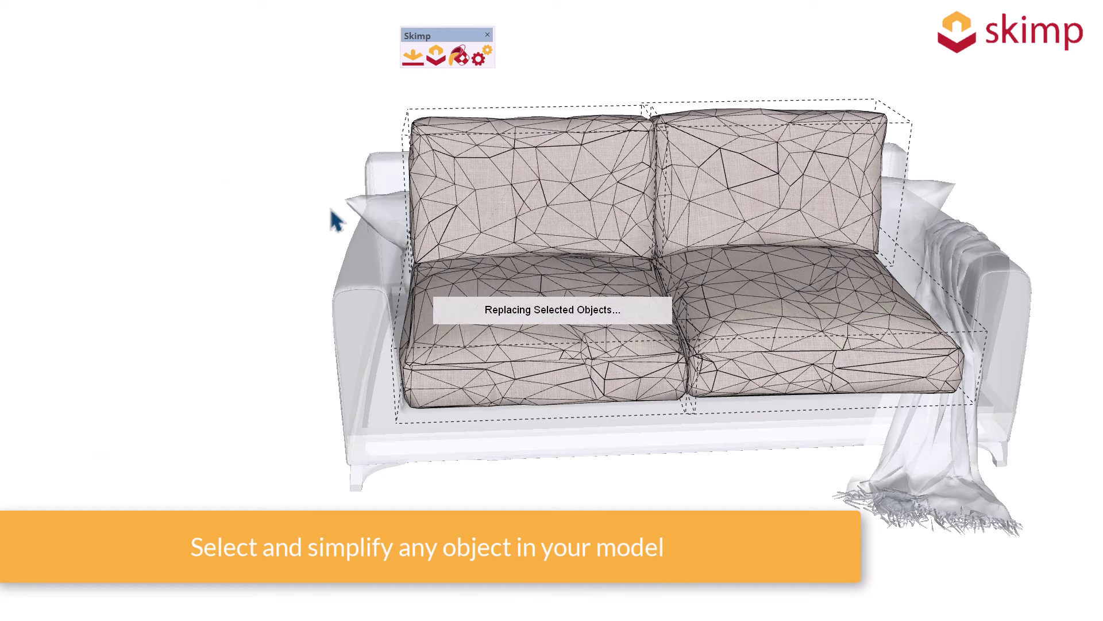
middle_drag(500, 311, 803, 215)
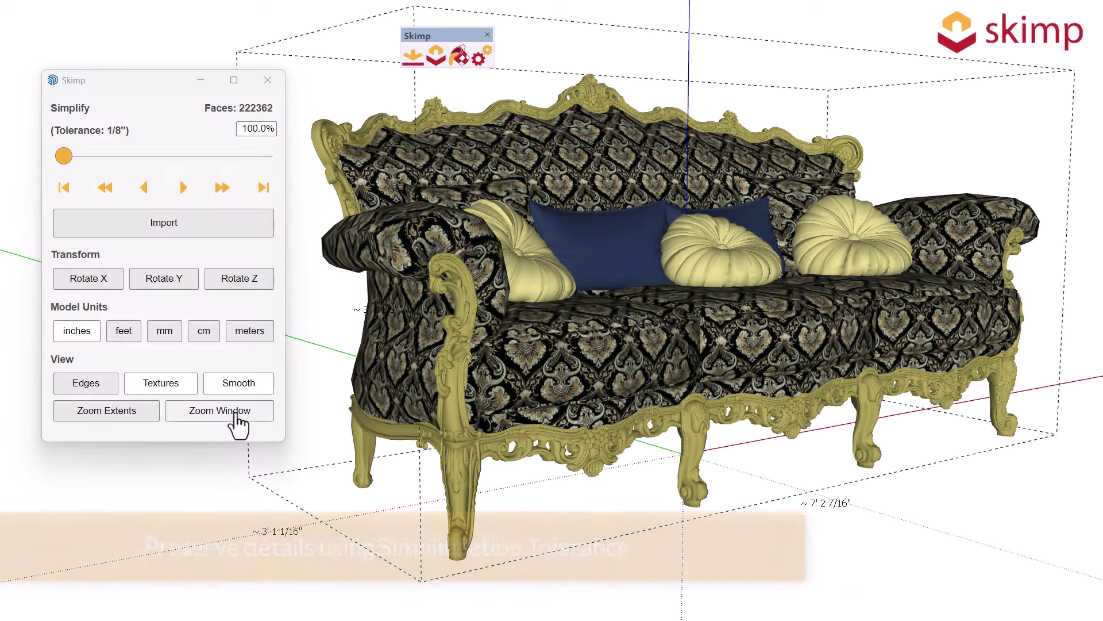
Zoom in on the carved sofa leg, compare lower detail levels, and return to 100% detail.
click(236, 423)
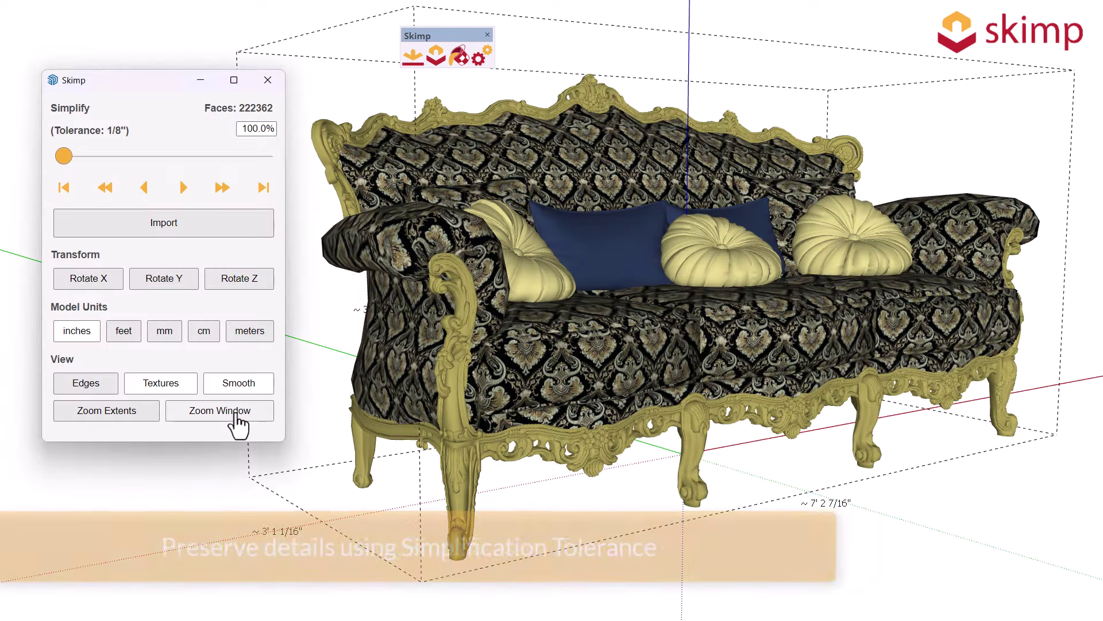
drag(653, 380, 726, 458)
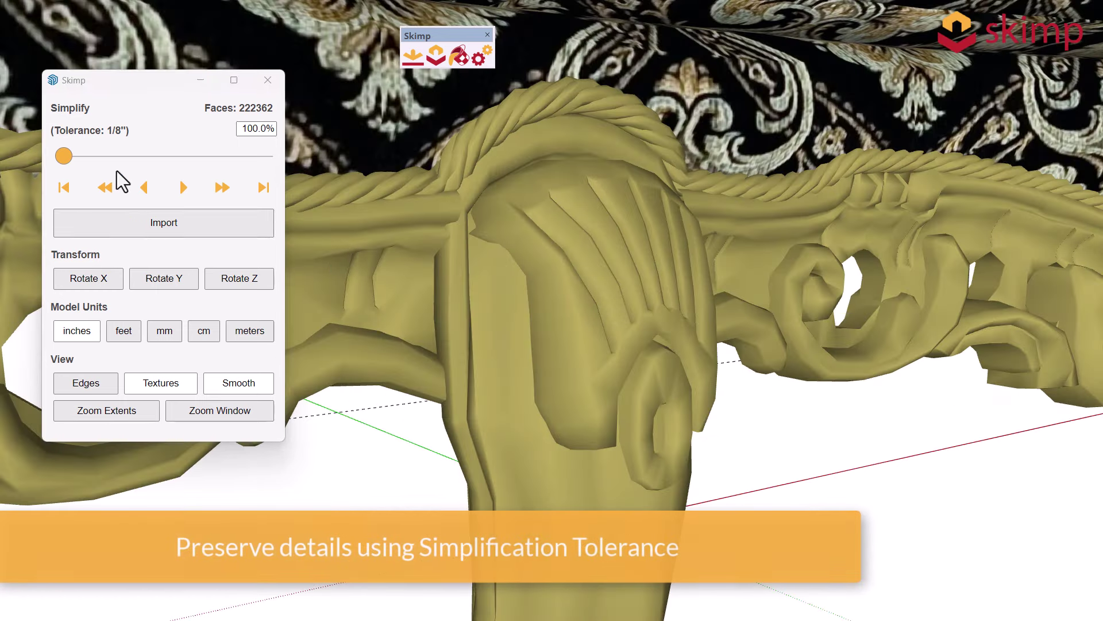
mouse_move(65, 156)
mouse_down()
mouse_move(273, 160)
mouse_move(154, 158)
mouse_up()
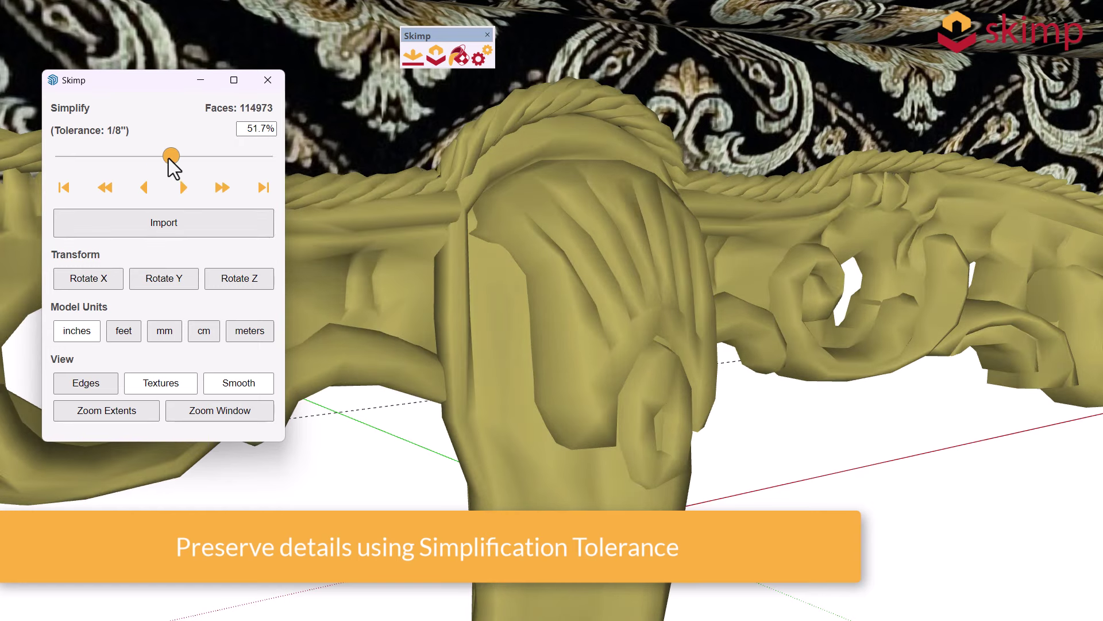
click(264, 190)
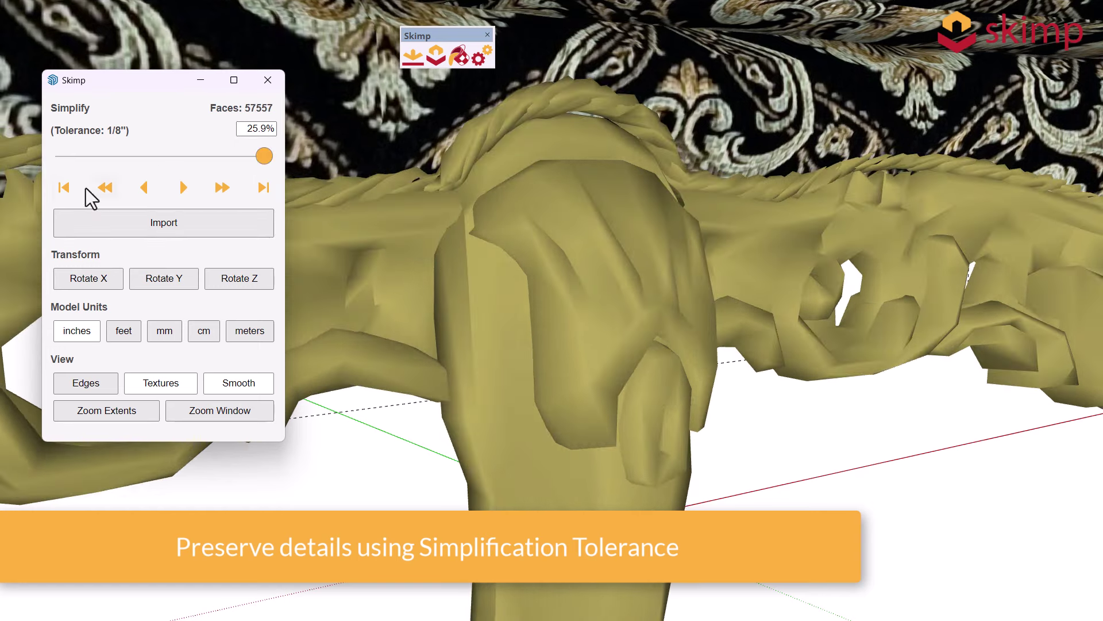
click(64, 188)
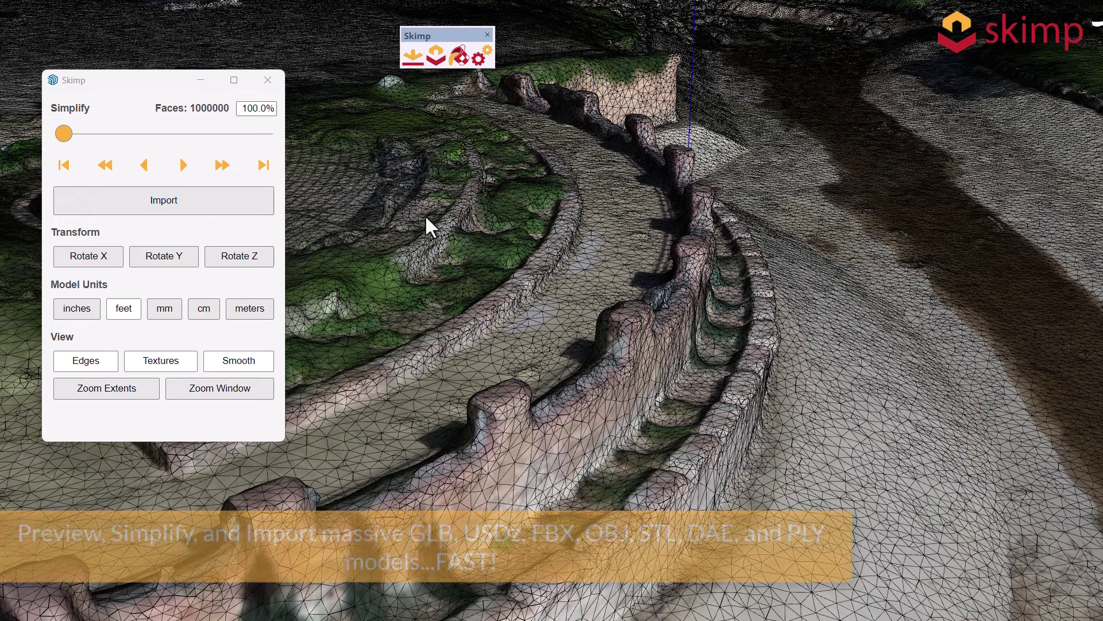
Preview the terrain scan at lowest detail, then raise it to about 10.3% (258,659 faces).
click(263, 164)
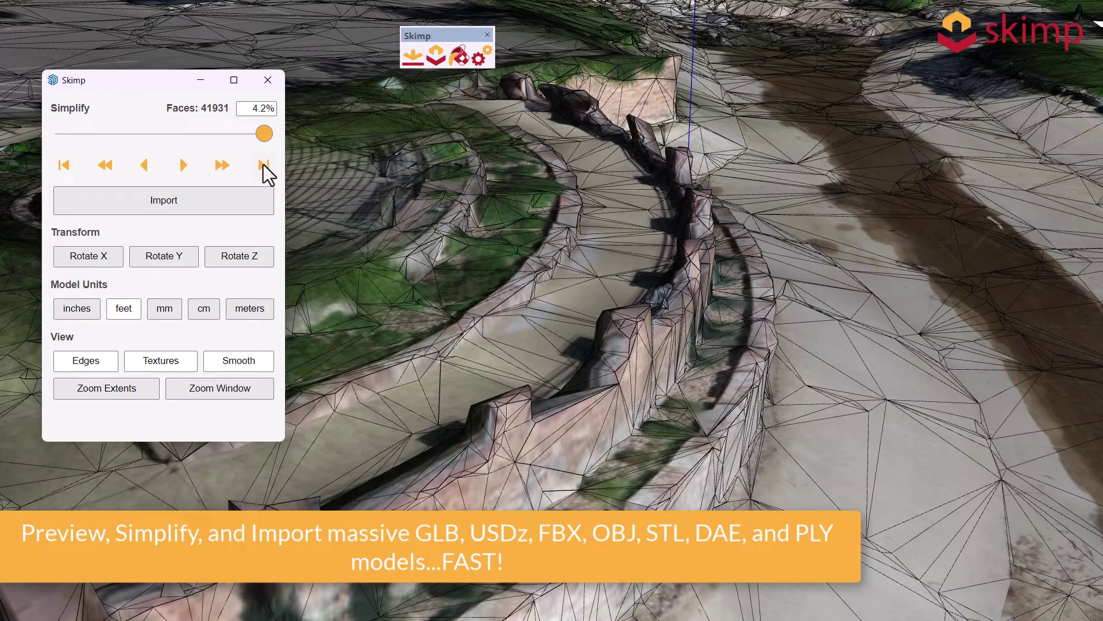
drag(261, 132, 218, 135)
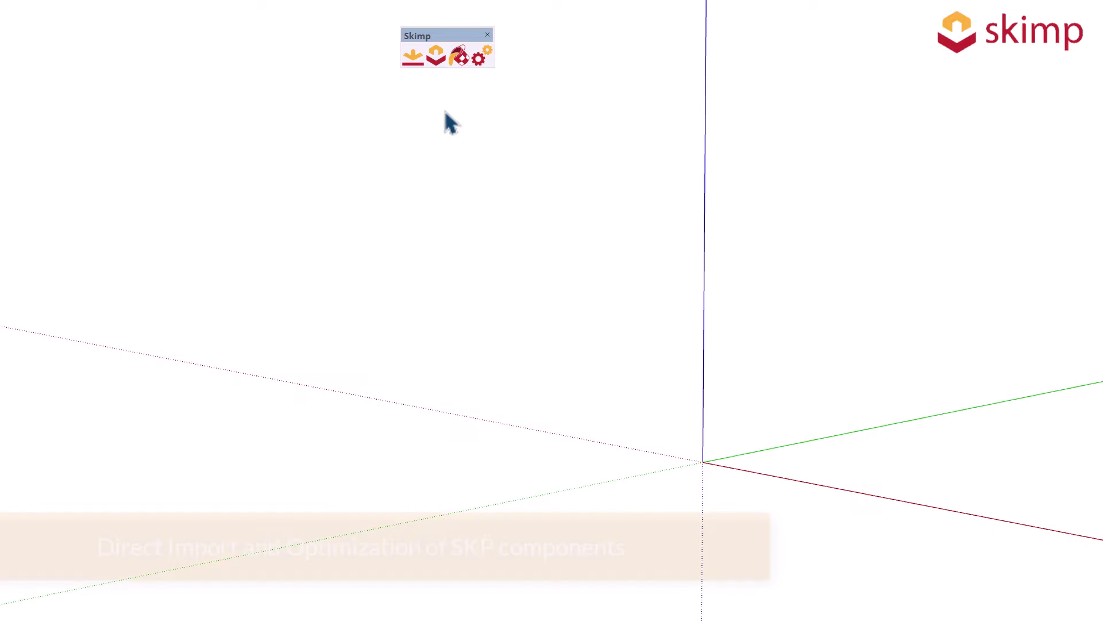
Load Lexus+LX570+2016.skp into the Skimp preview.
click(417, 61)
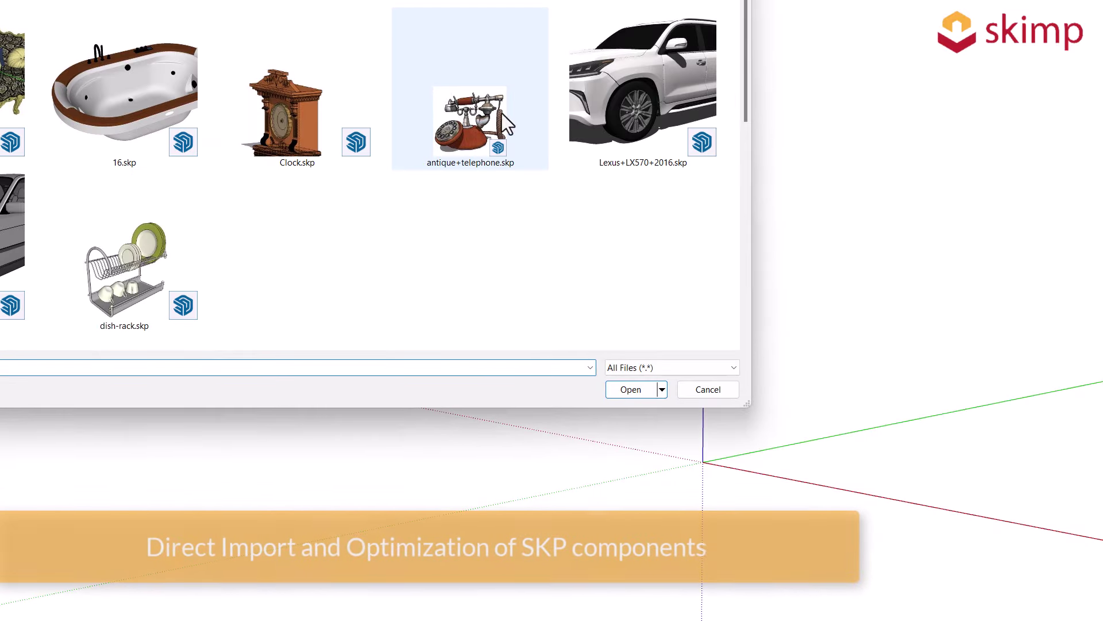
click(685, 122)
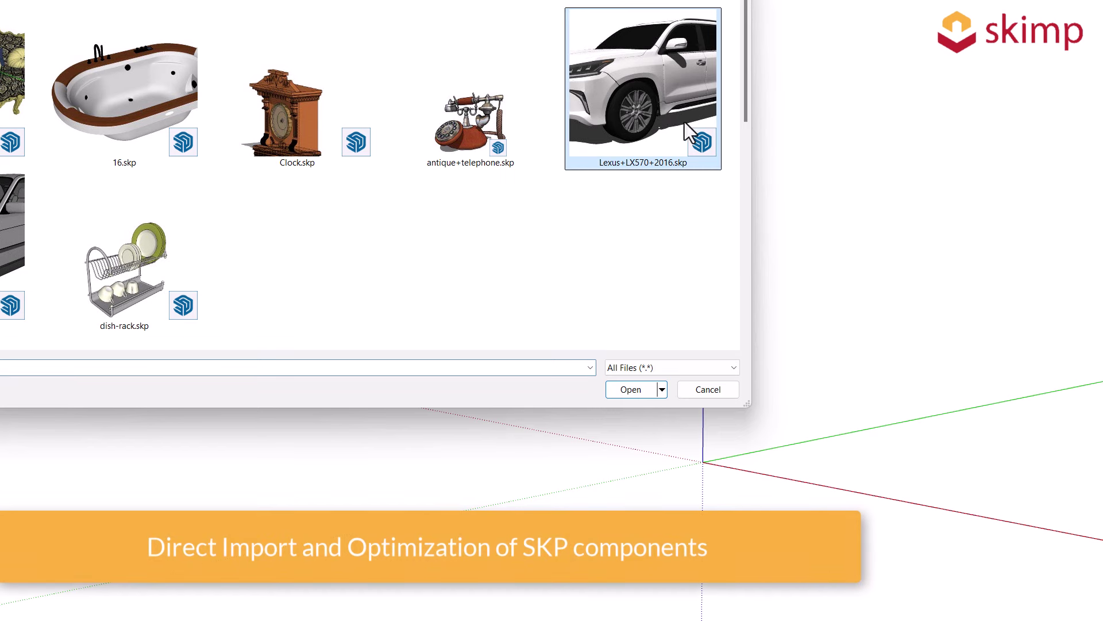
click(636, 392)
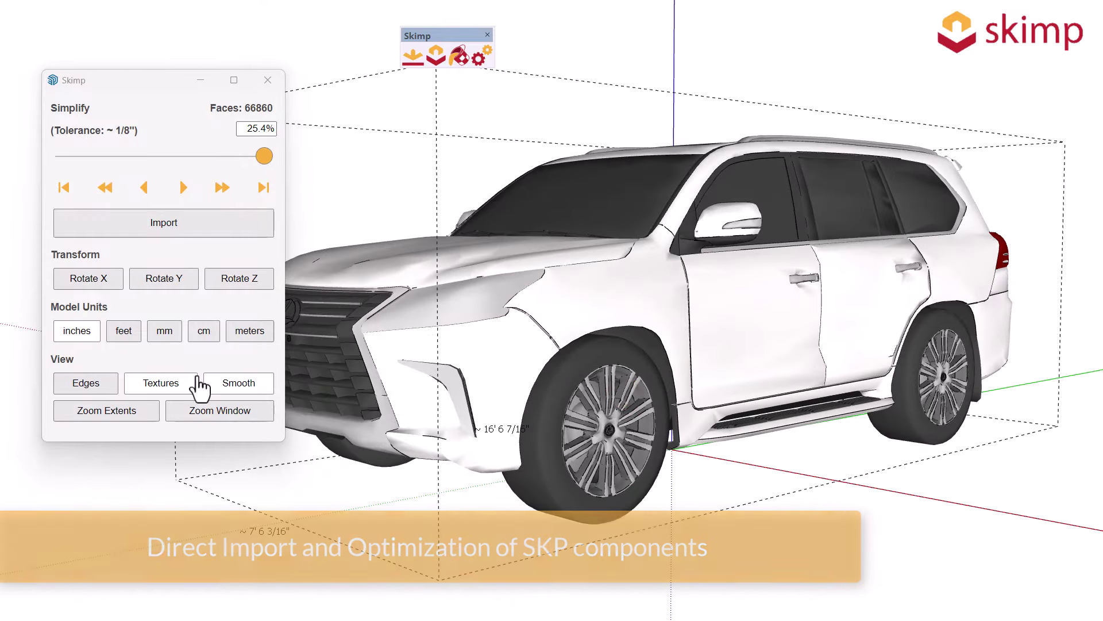
Compare the Lexus at full and lowest detail, then import it at 25.4% faces.
click(88, 384)
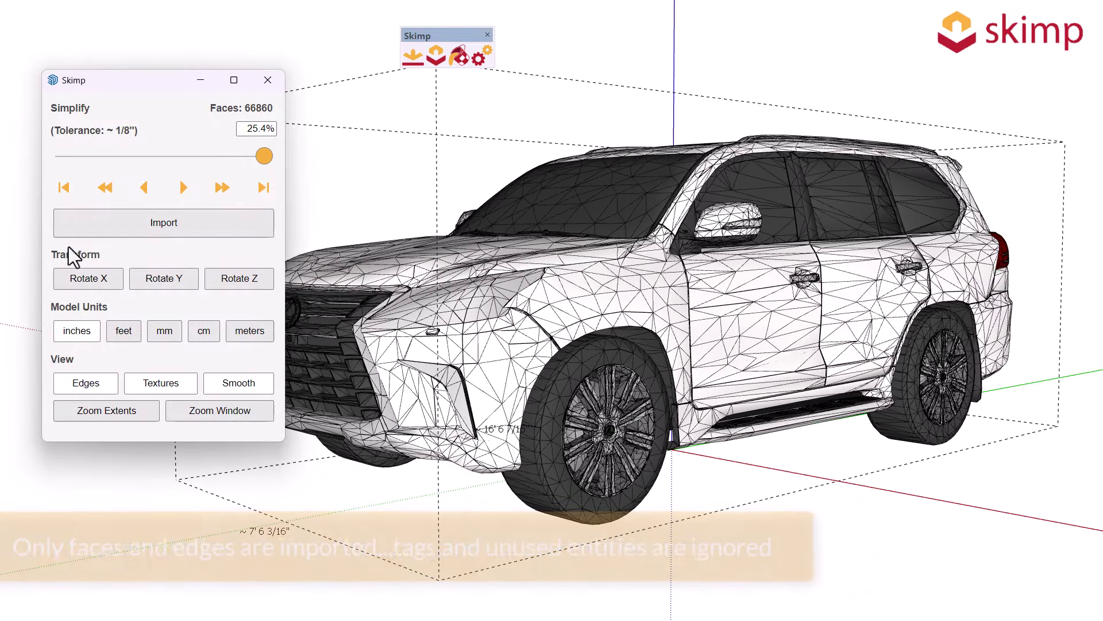
click(65, 188)
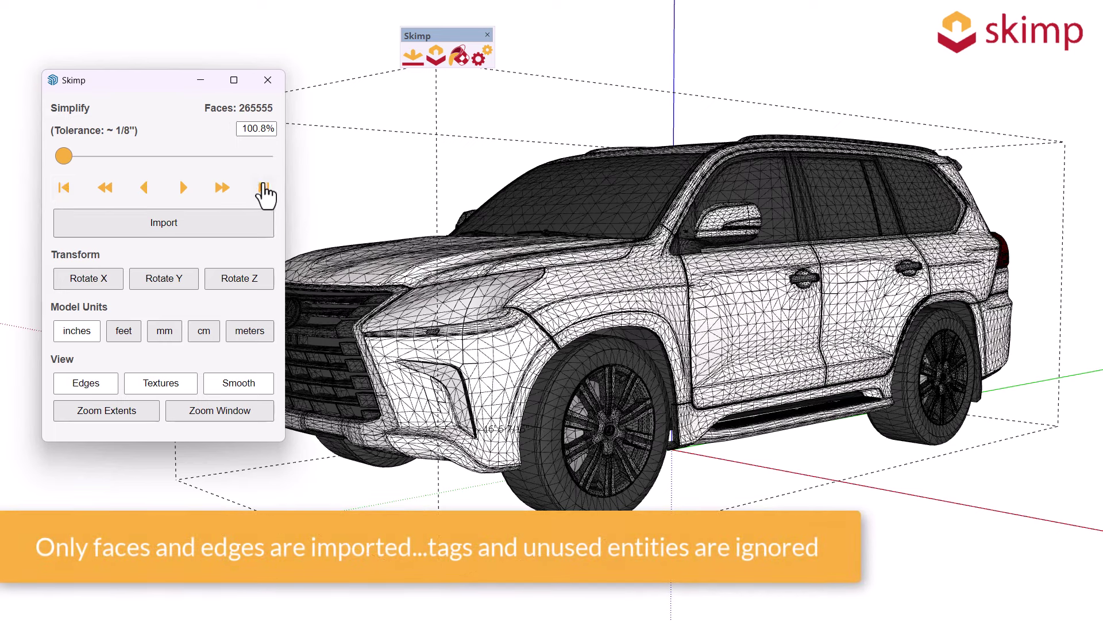
click(263, 188)
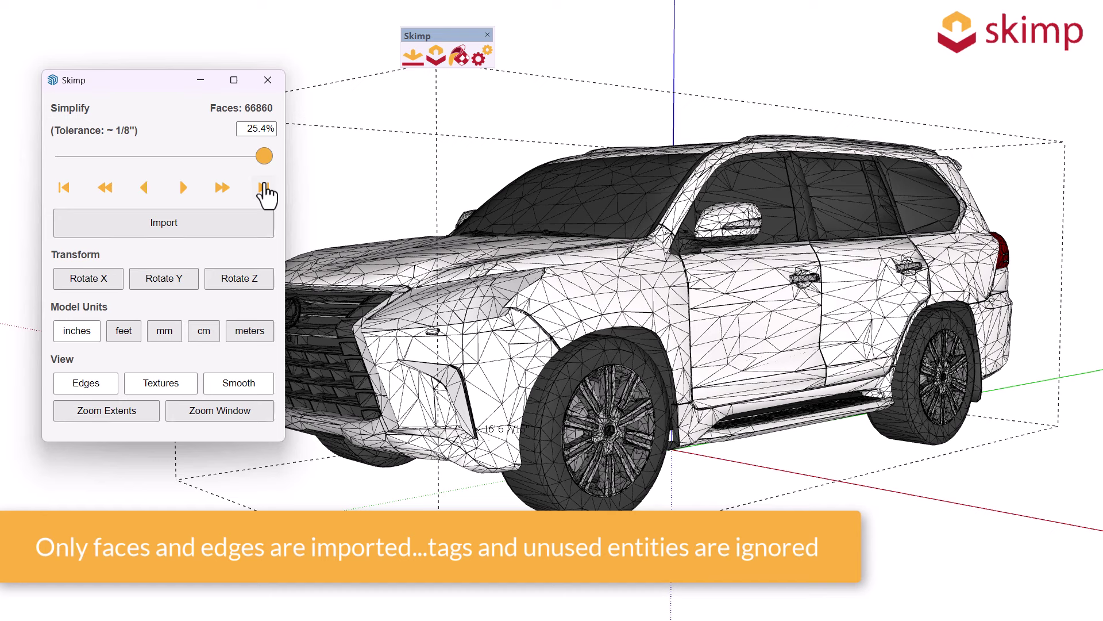
click(213, 225)
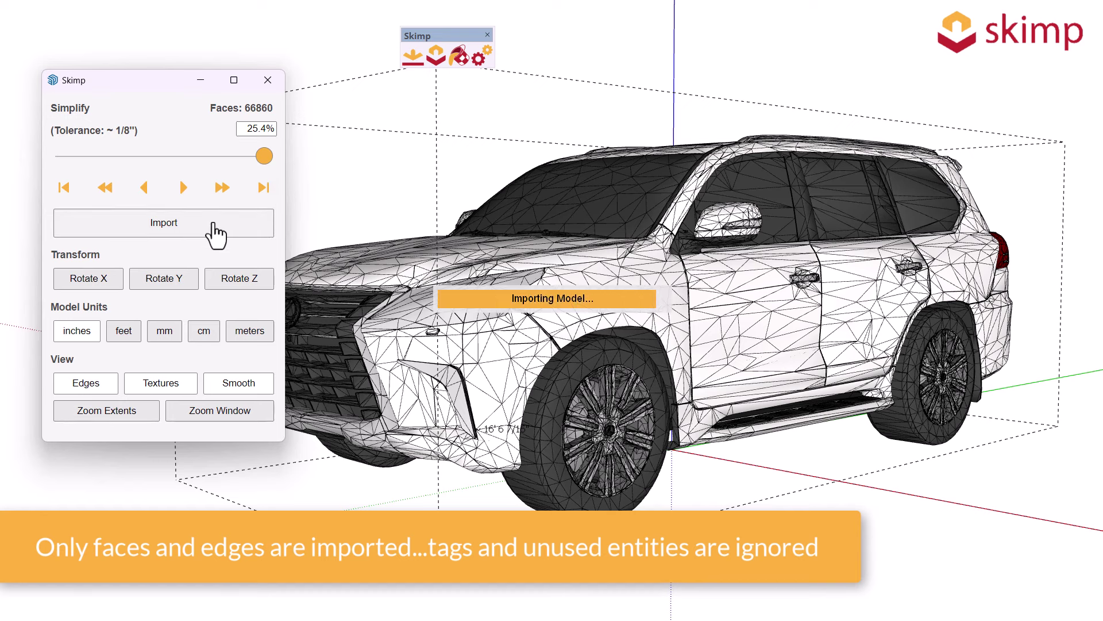
mouse_move(425, 332)
middle_down()
mouse_move(451, 313)
mouse_move(625, 319)
mouse_move(652, 305)
mouse_move(722, 313)
mouse_move(729, 364)
mouse_move(680, 398)
mouse_move(500, 381)
mouse_move(424, 353)
mouse_move(339, 349)
middle_up()
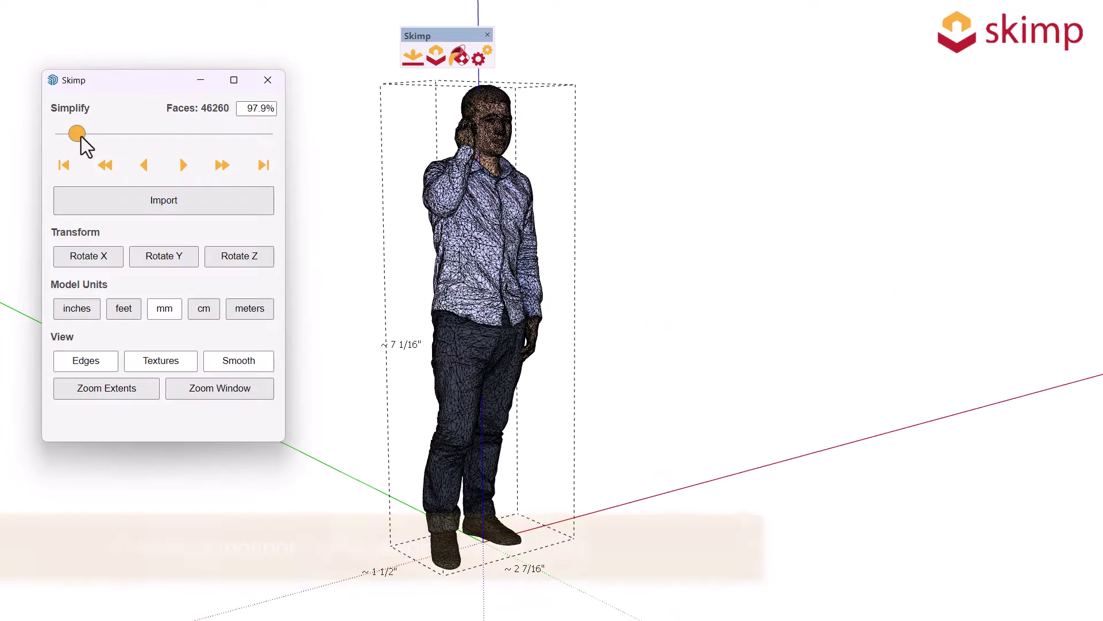
Import the person scan at 35.4% (16,708 faces) and place a copy to its right.
drag(81, 137, 195, 135)
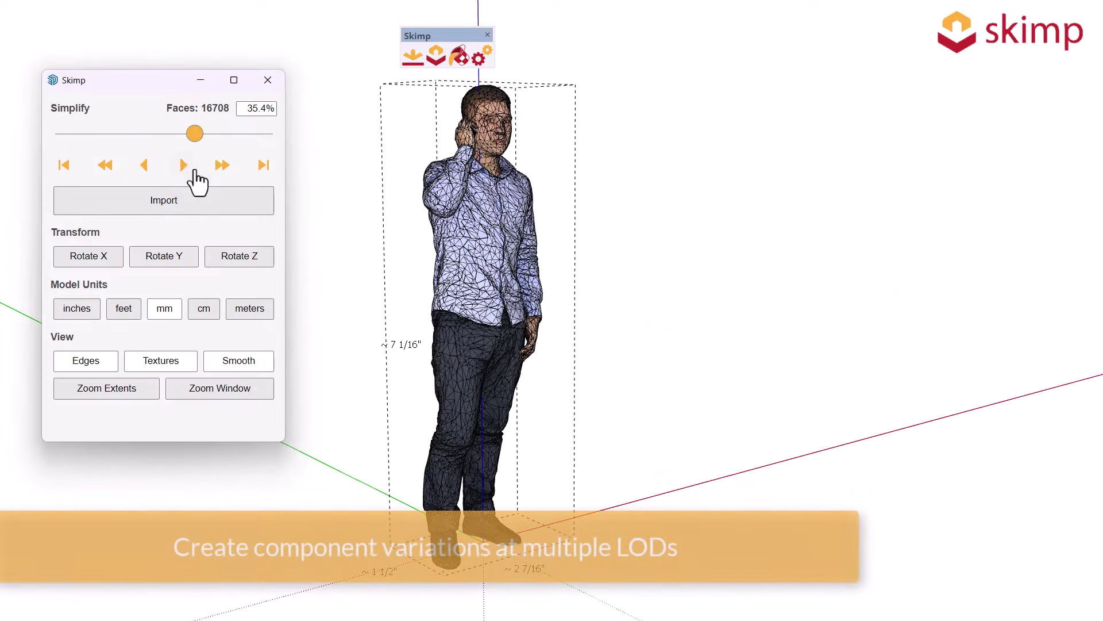
click(212, 206)
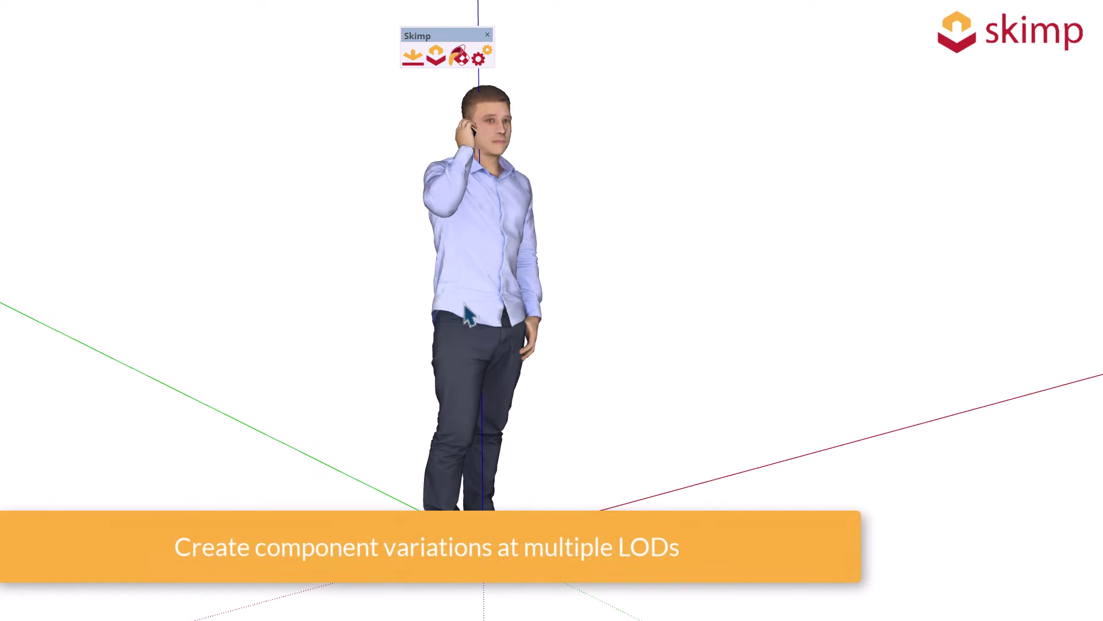
click(756, 440)
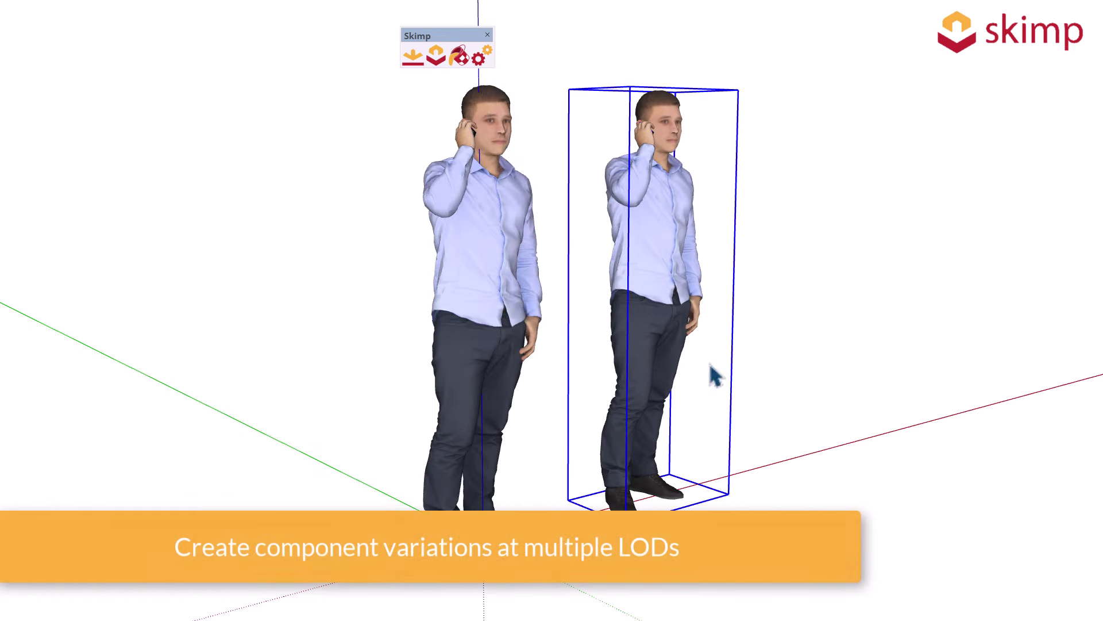
Replace the second person copy with a 49.6% version and a third copy with a 32.5% version.
click(437, 58)
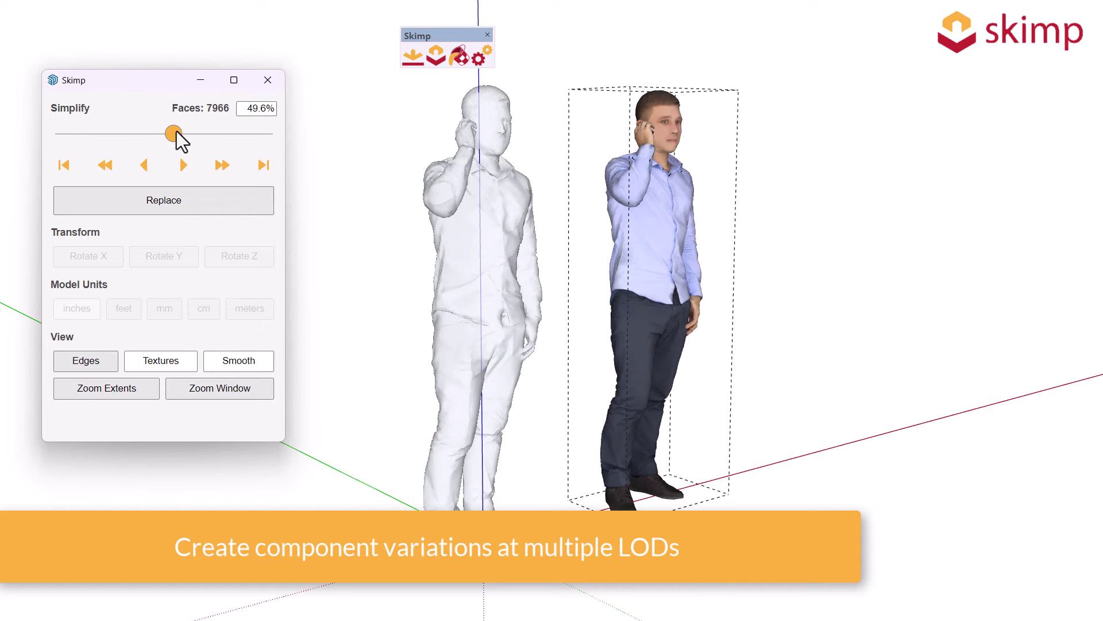
click(197, 204)
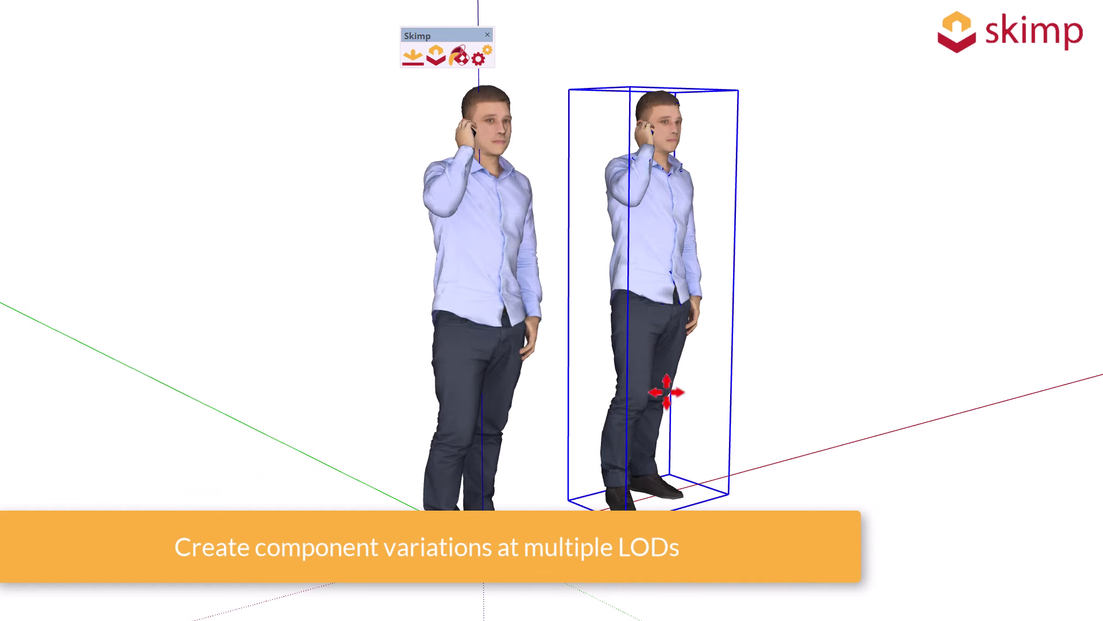
click(836, 417)
click(443, 60)
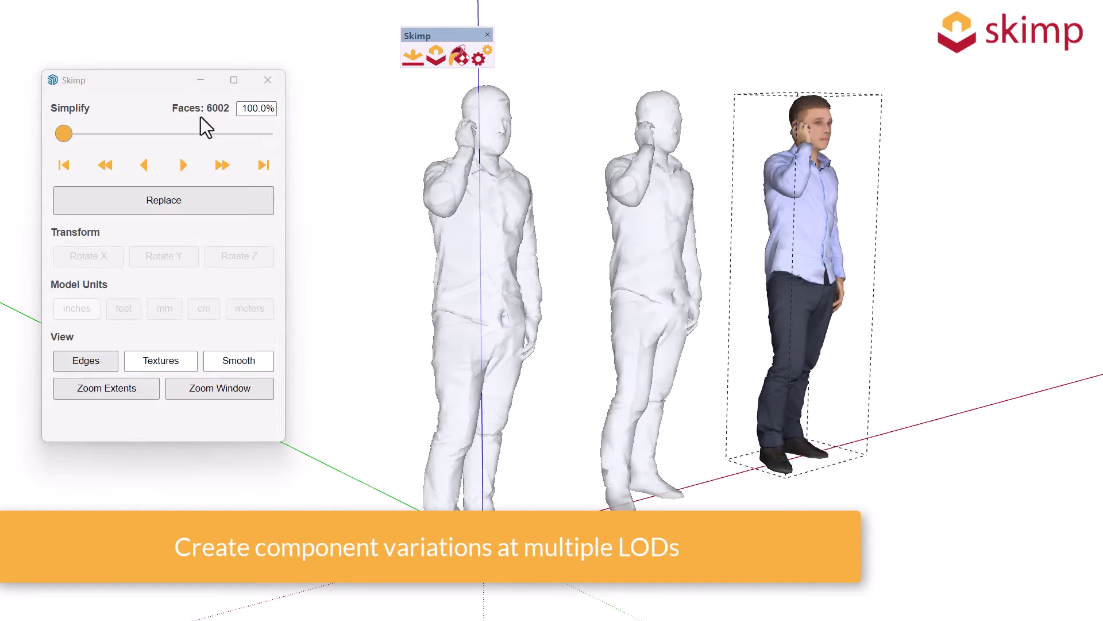
drag(64, 133, 83, 132)
mouse_move(207, 137)
mouse_down()
mouse_move(259, 134)
mouse_move(226, 137)
mouse_up()
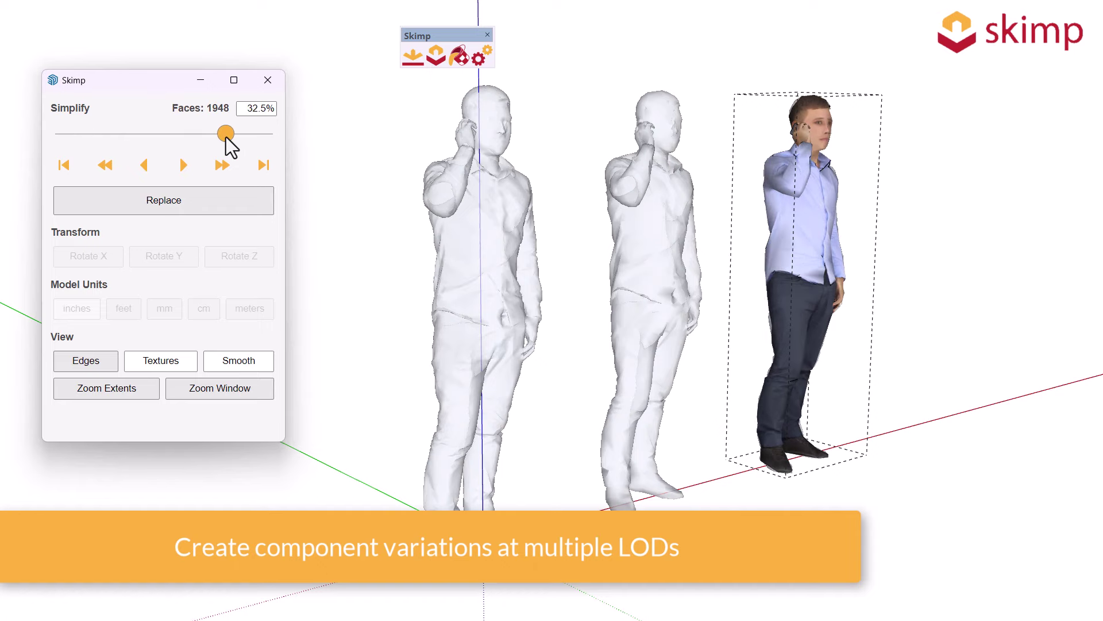
click(215, 202)
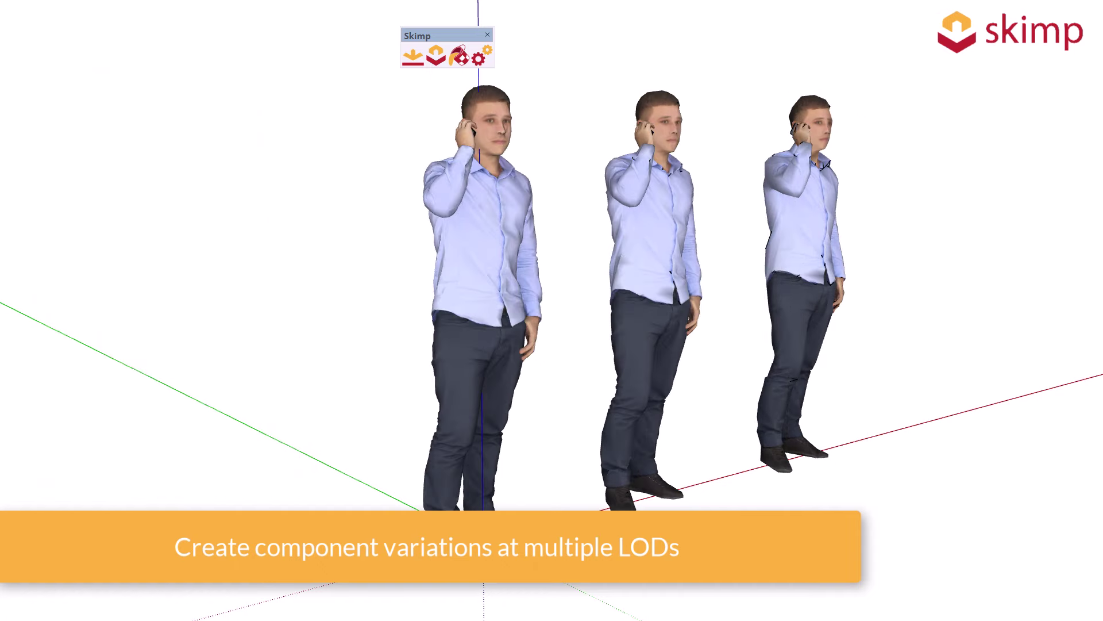
mouse_move(498, 278)
middle_down()
mouse_move(703, 264)
mouse_move(449, 276)
mouse_move(3, 246)
middle_up()
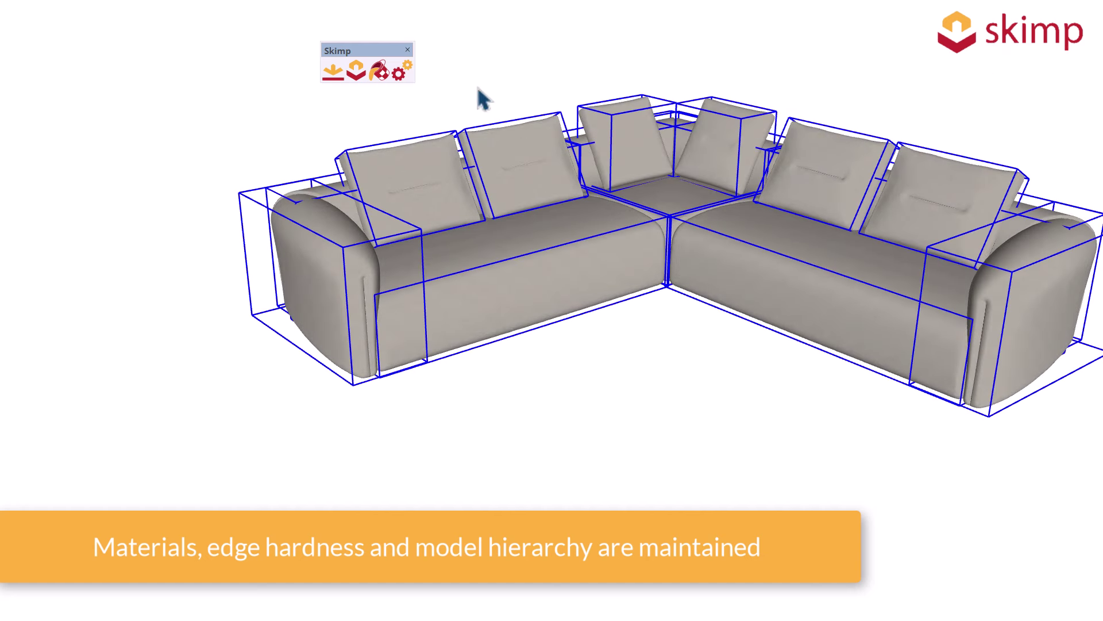
Replace the sectional sofa with a 2.8% version of 3,957 faces.
click(361, 74)
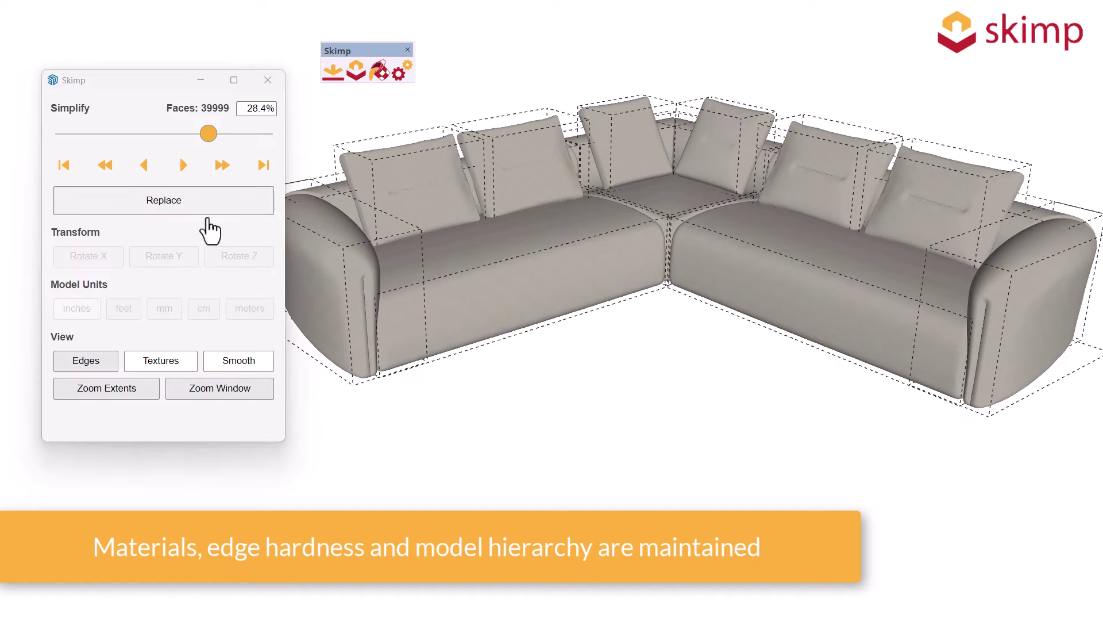
click(84, 353)
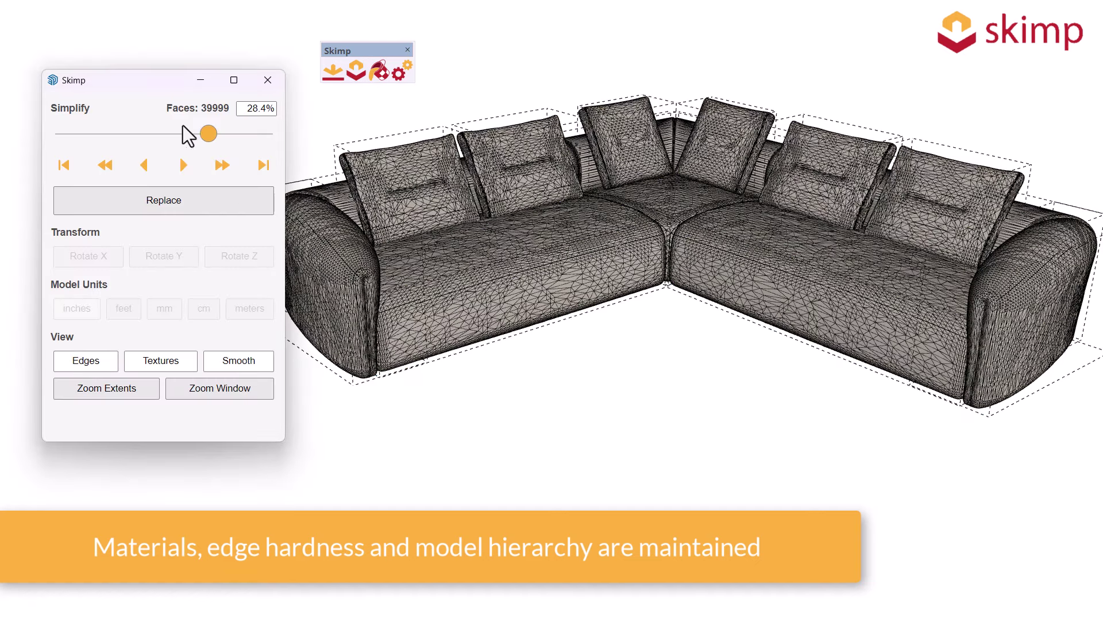
drag(210, 134, 260, 133)
click(241, 211)
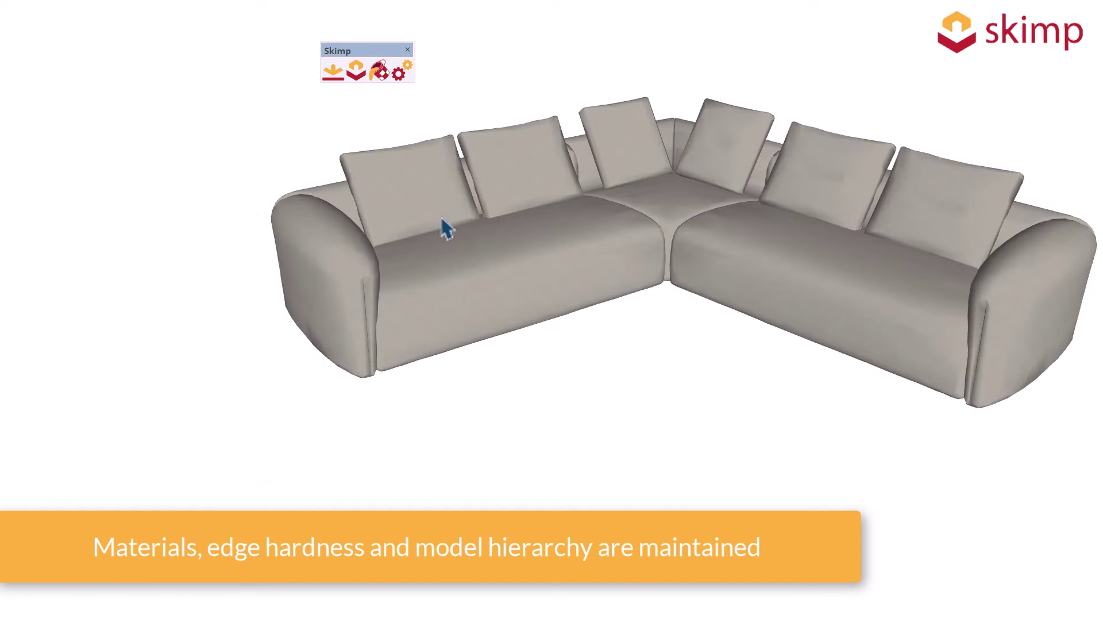
Open the sofa group and check that the back pillow and seat cushion remain separate parts.
double_click(625, 170)
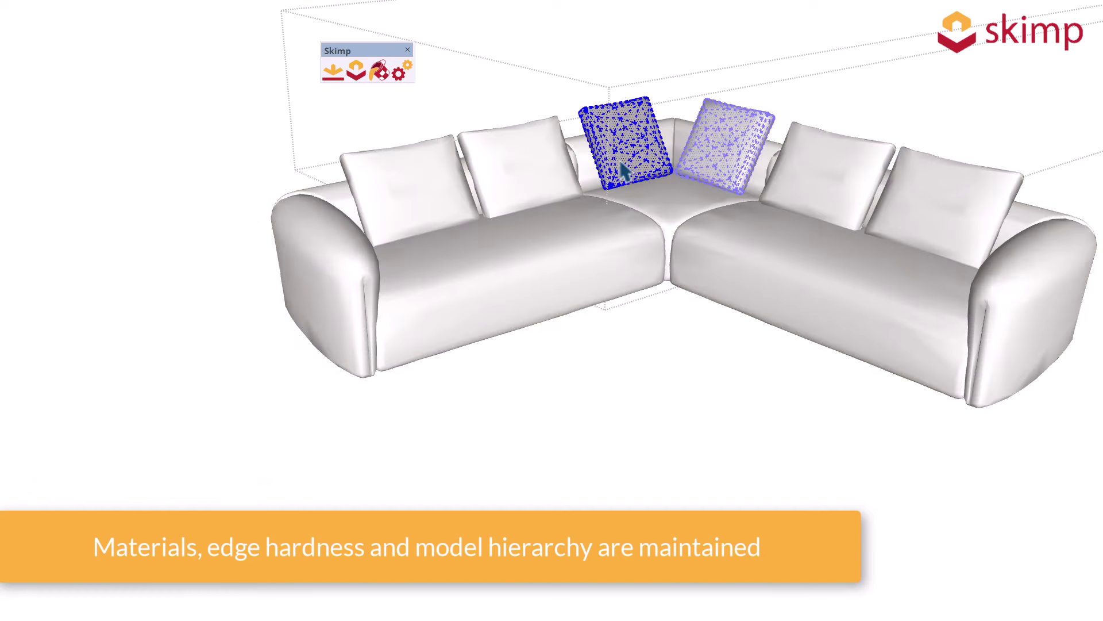
click(540, 180)
click(550, 243)
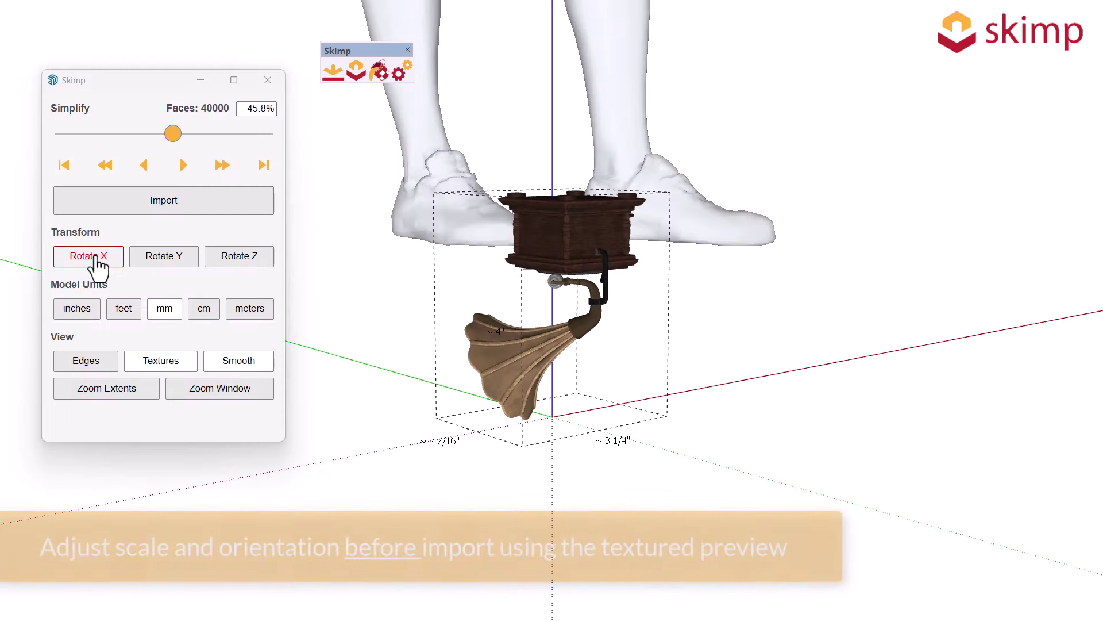
Rotate the gramophone upright about X, set its units to centimetres, and import it beside the woman.
click(98, 262)
click(98, 261)
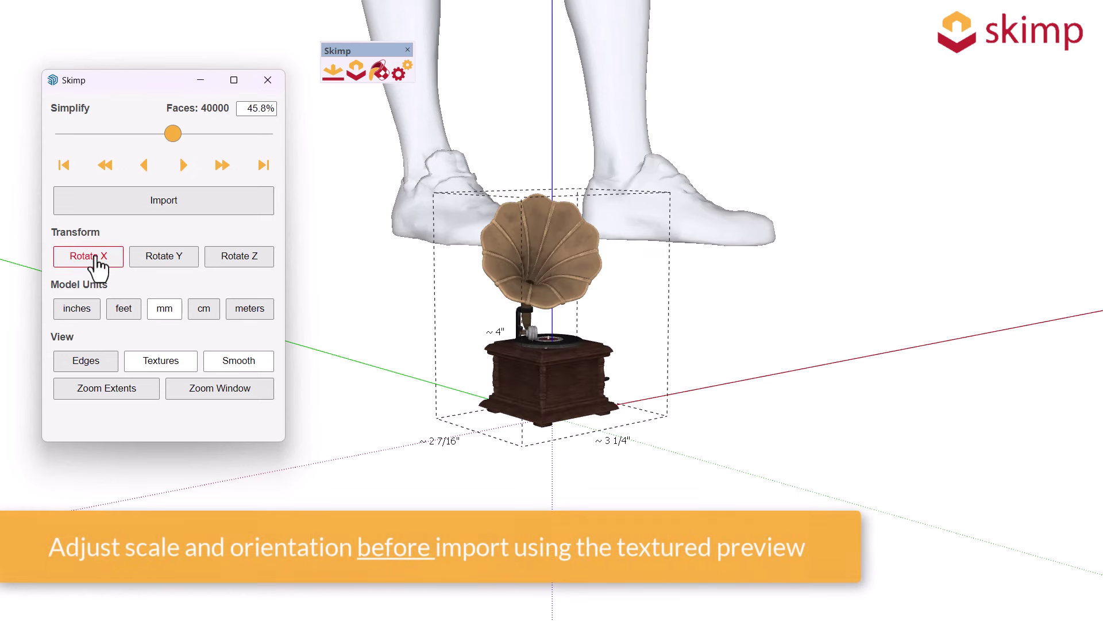
click(206, 311)
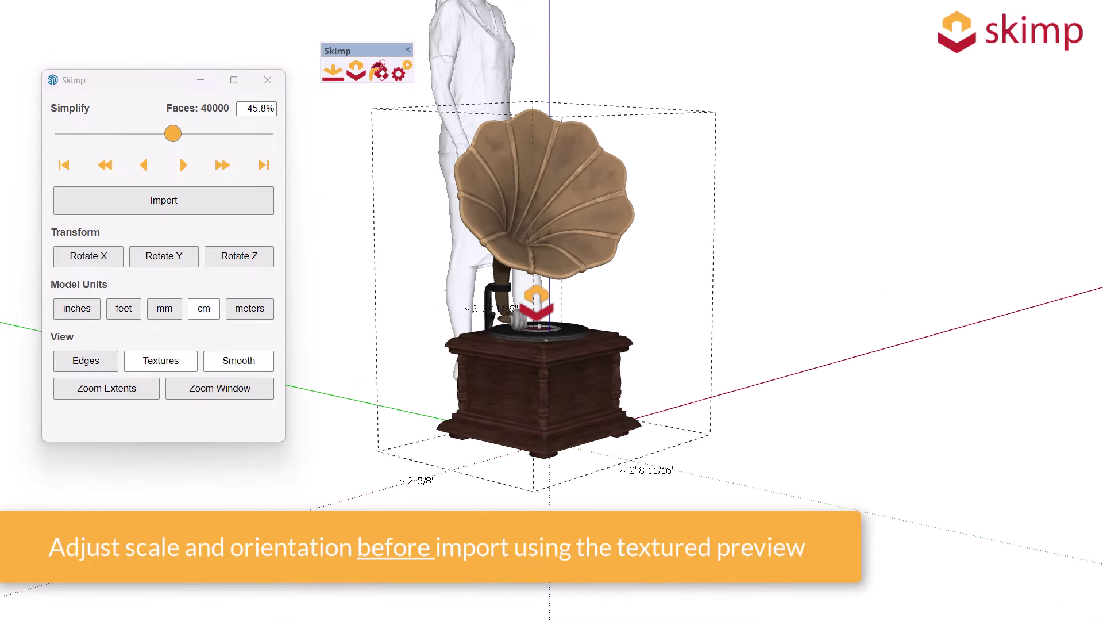
click(229, 212)
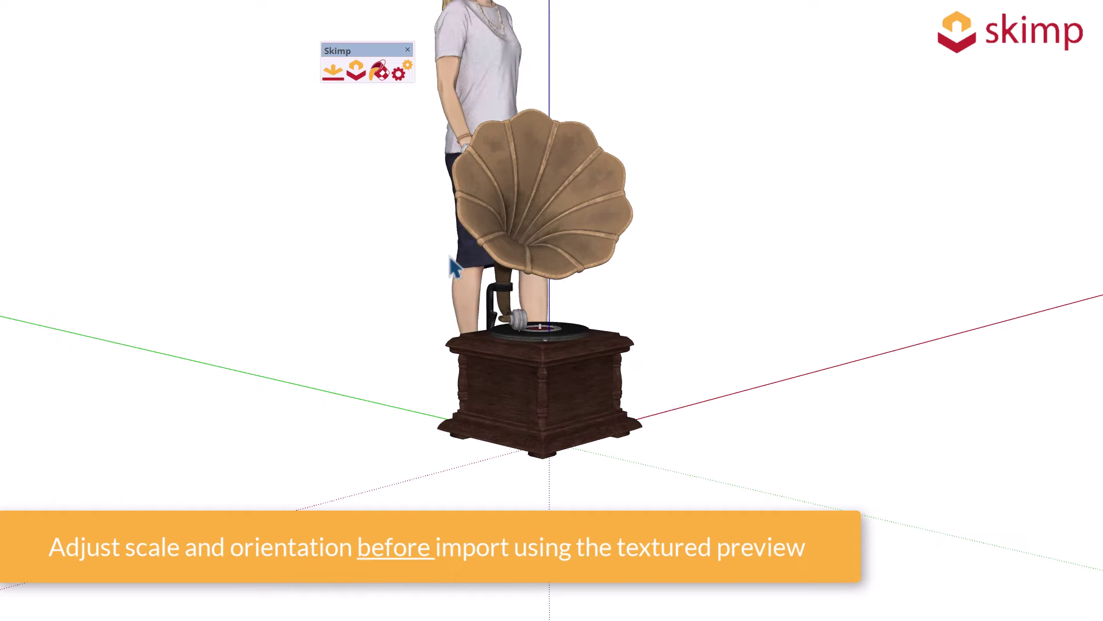
mouse_move(632, 308)
middle_down()
mouse_move(276, 328)
mouse_move(115, 291)
middle_up()
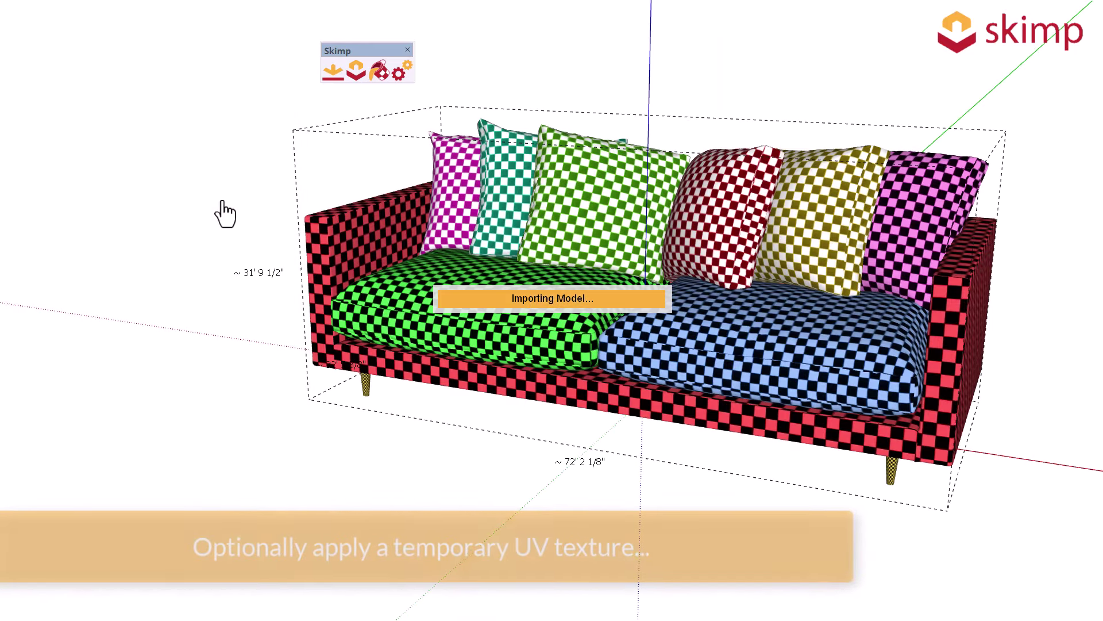
Start Skimp's Replace Textures on the imported sofa and pick its seat cushions for a new texture.
click(378, 68)
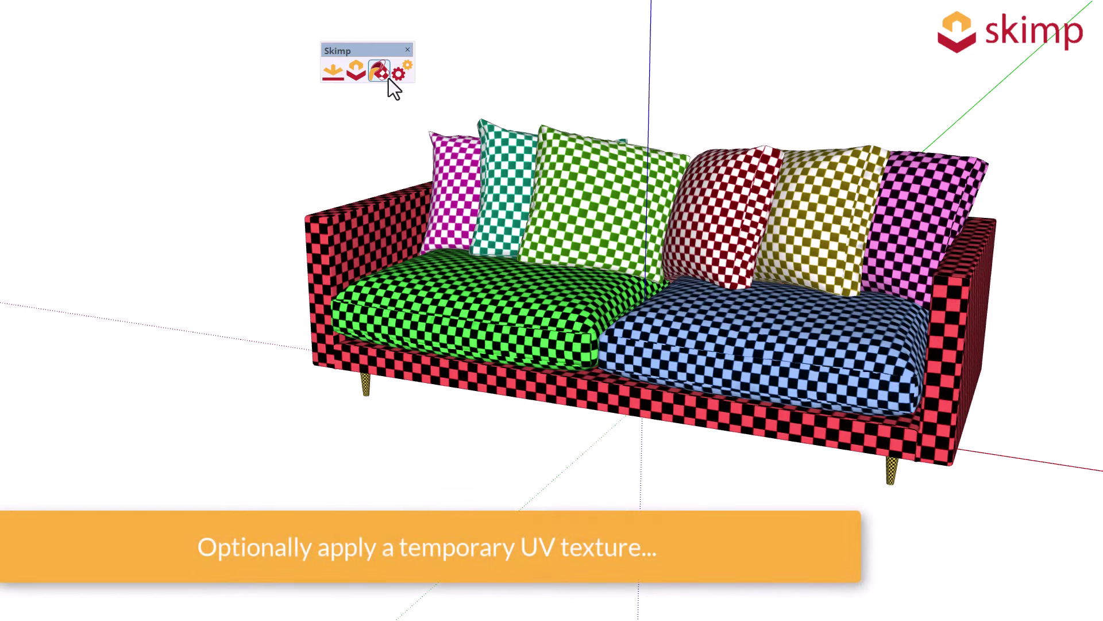
click(537, 282)
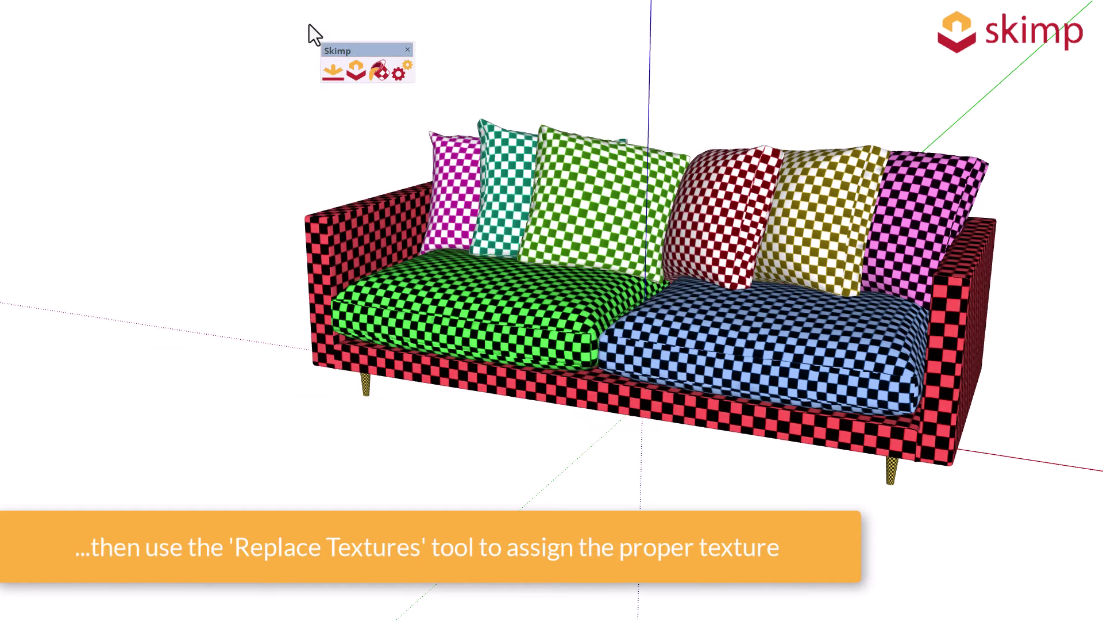
Apply the grey fabric texture to the seat cushions and the sofa frame.
double_click(274, 28)
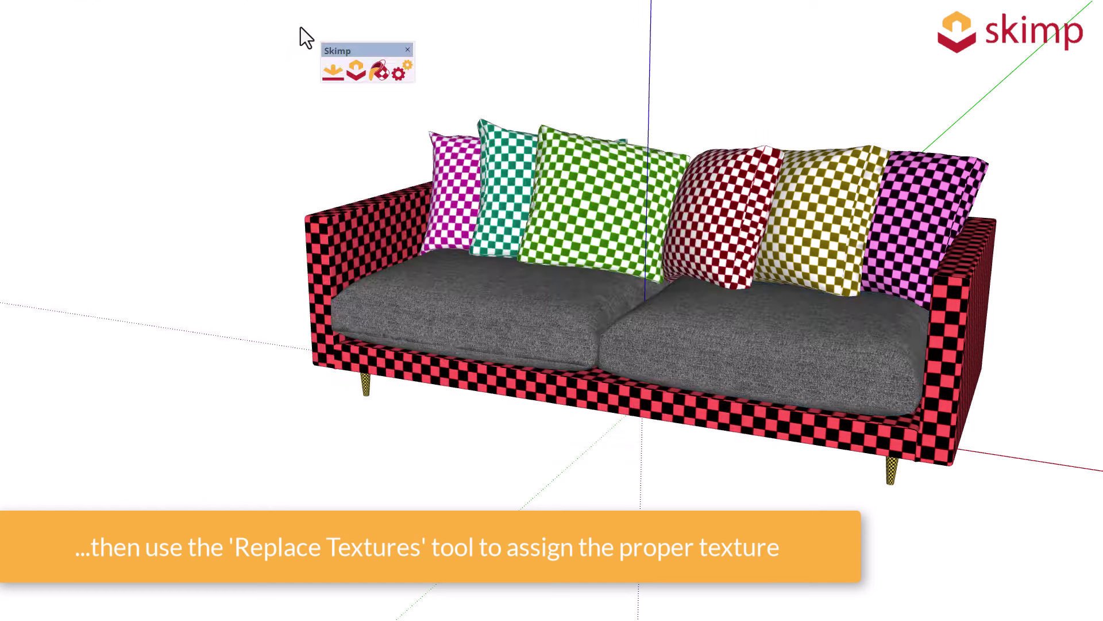
click(379, 71)
click(587, 380)
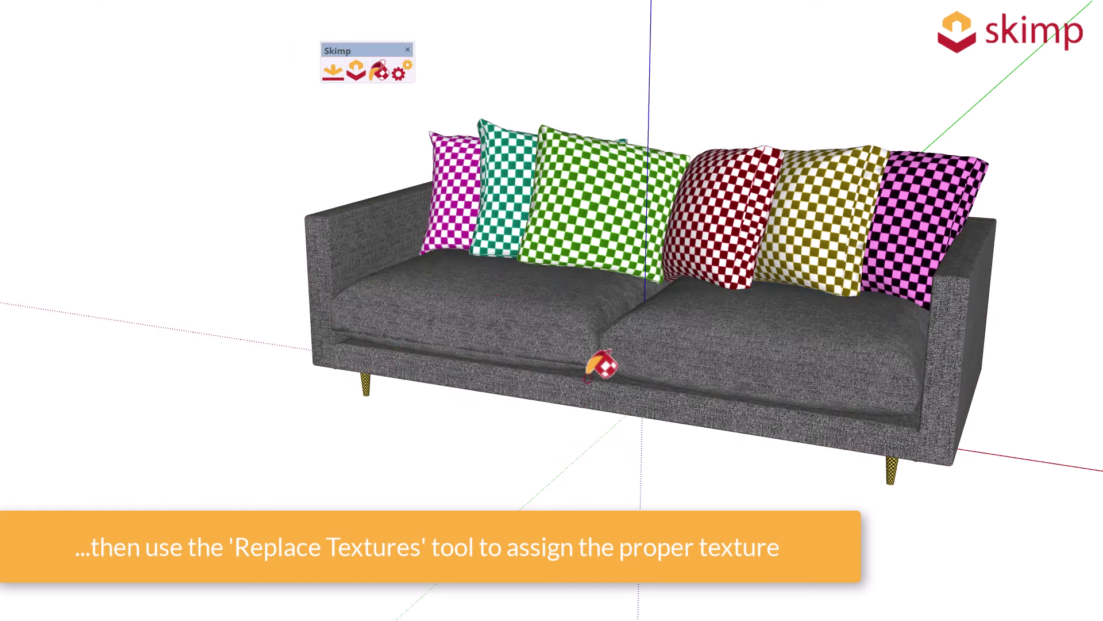
Retexture the pillows with light K5110-10b, mauve, grey-mauve and dark grey fabrics.
click(552, 198)
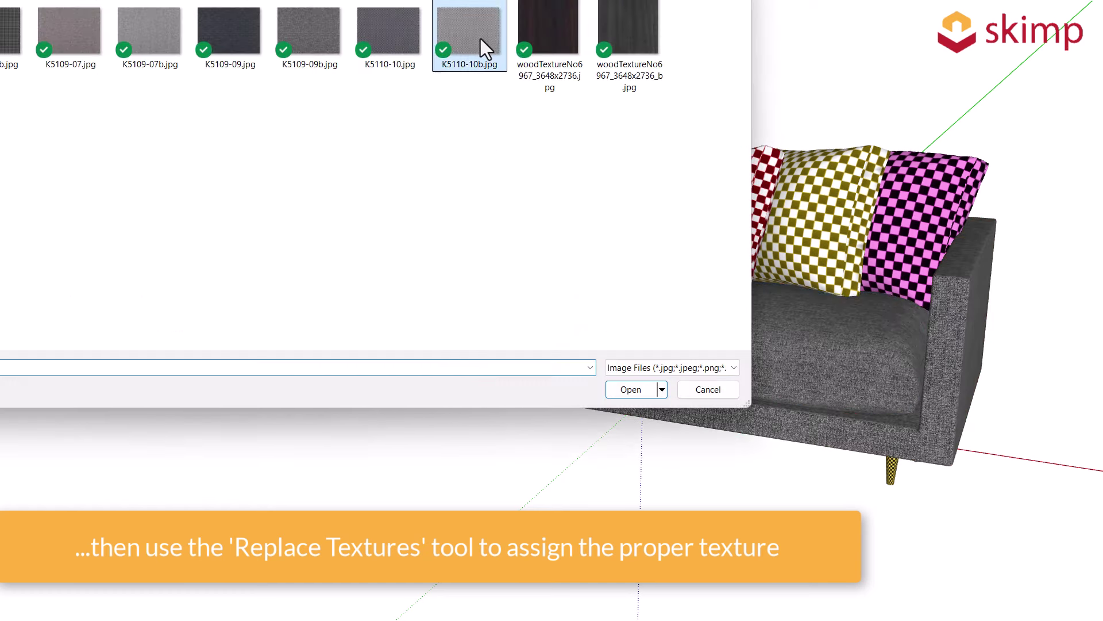
double_click(480, 39)
click(643, 179)
double_click(54, 30)
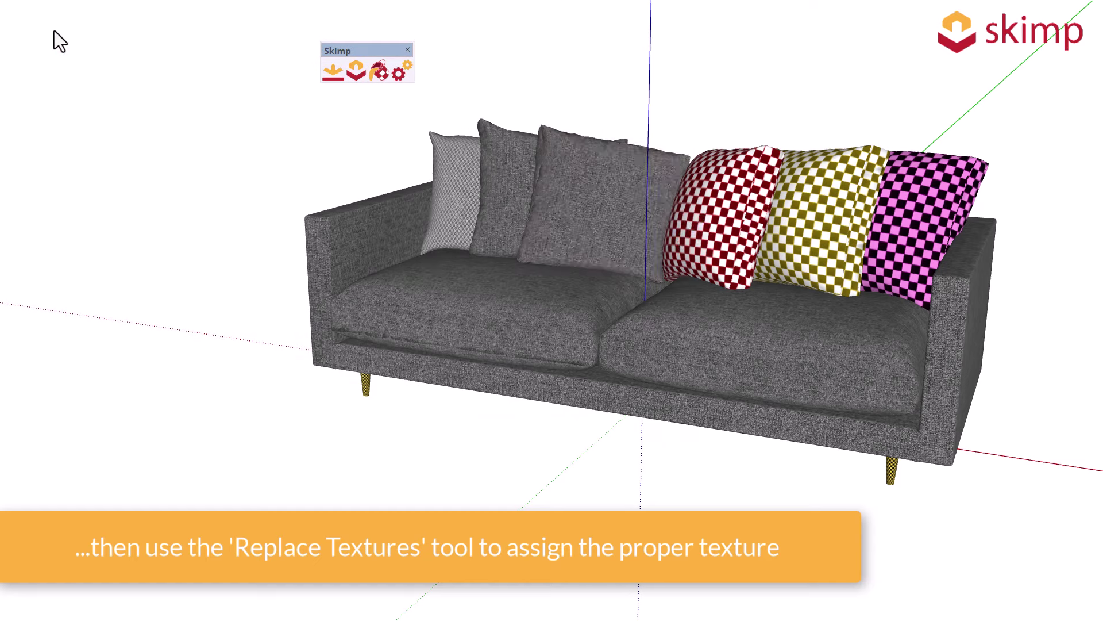
click(713, 216)
double_click(91, 30)
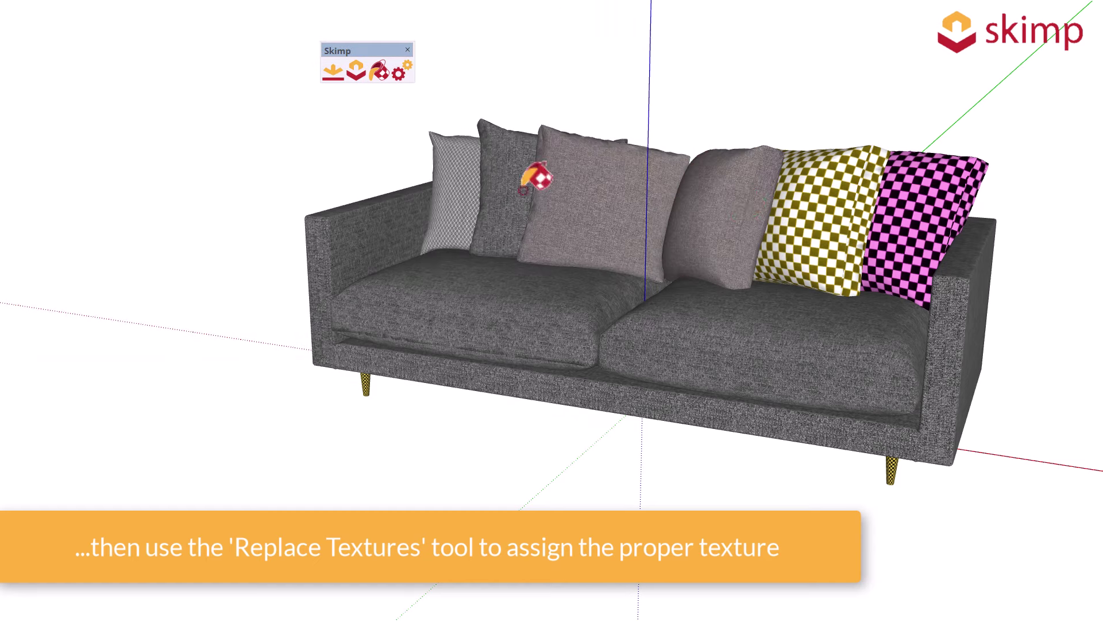
click(831, 212)
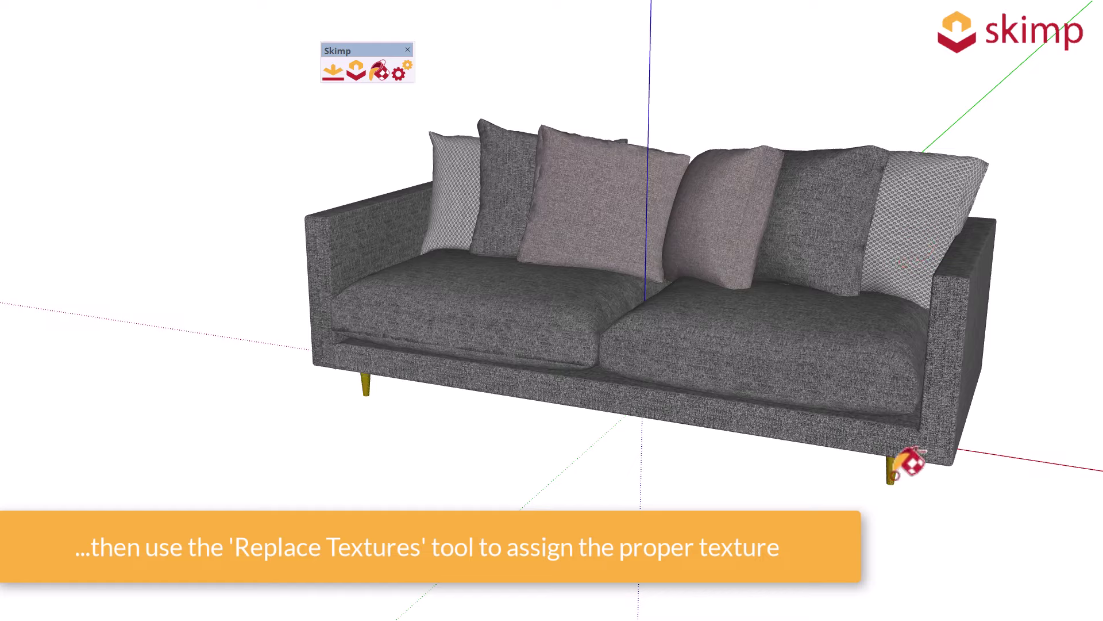
mouse_move(493, 309)
middle_down()
mouse_move(715, 289)
mouse_move(691, 310)
mouse_move(419, 320)
middle_up()
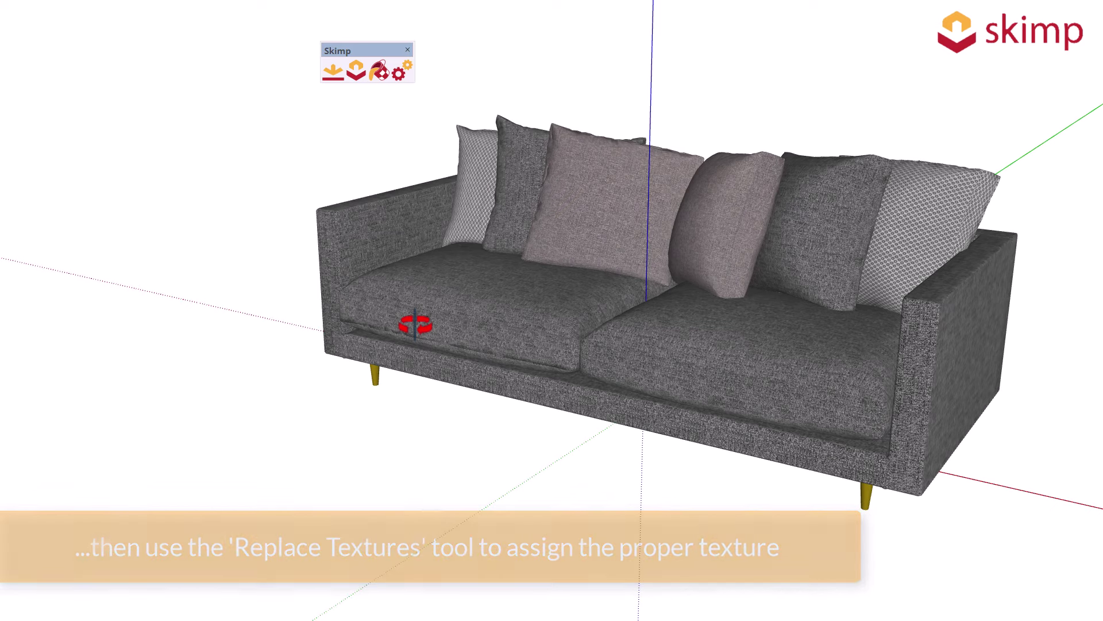